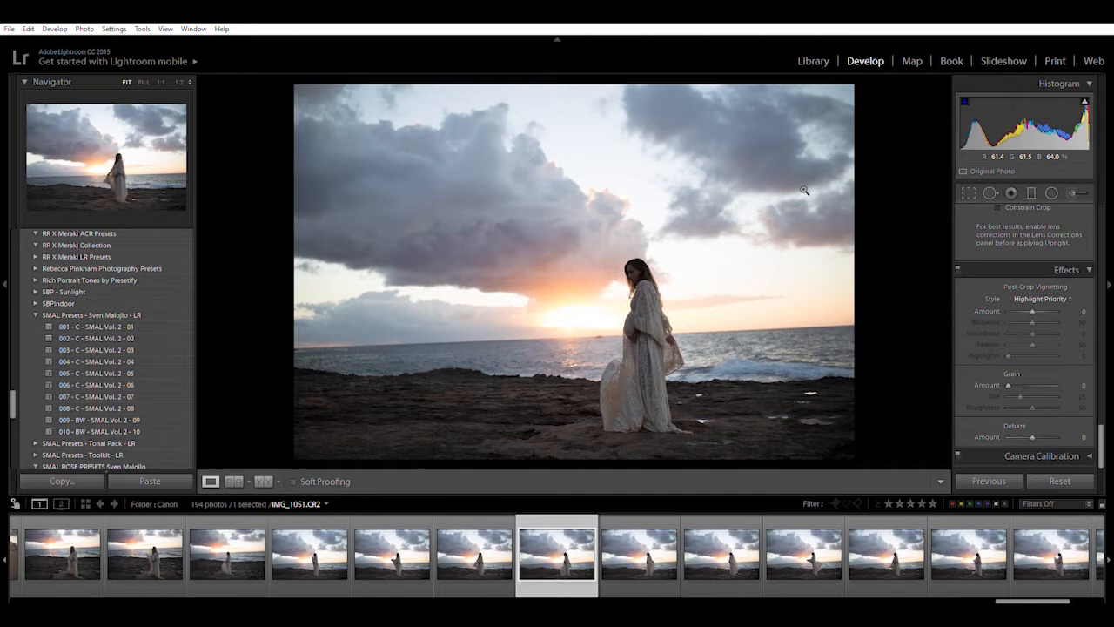
Step: Rotate the beach photo slightly to level the horizon and raise exposure to +0.30
left_click(969, 192)
left_click_drag(888, 274, 892, 288)
left_click(930, 480)
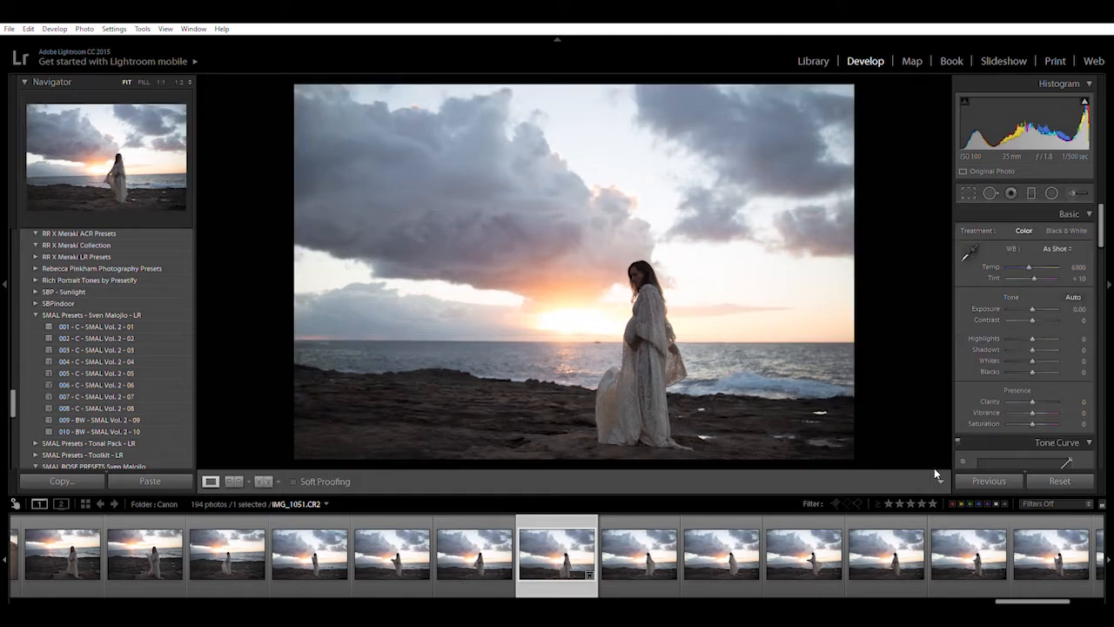
key("equal")
key("equal")
key("equal")
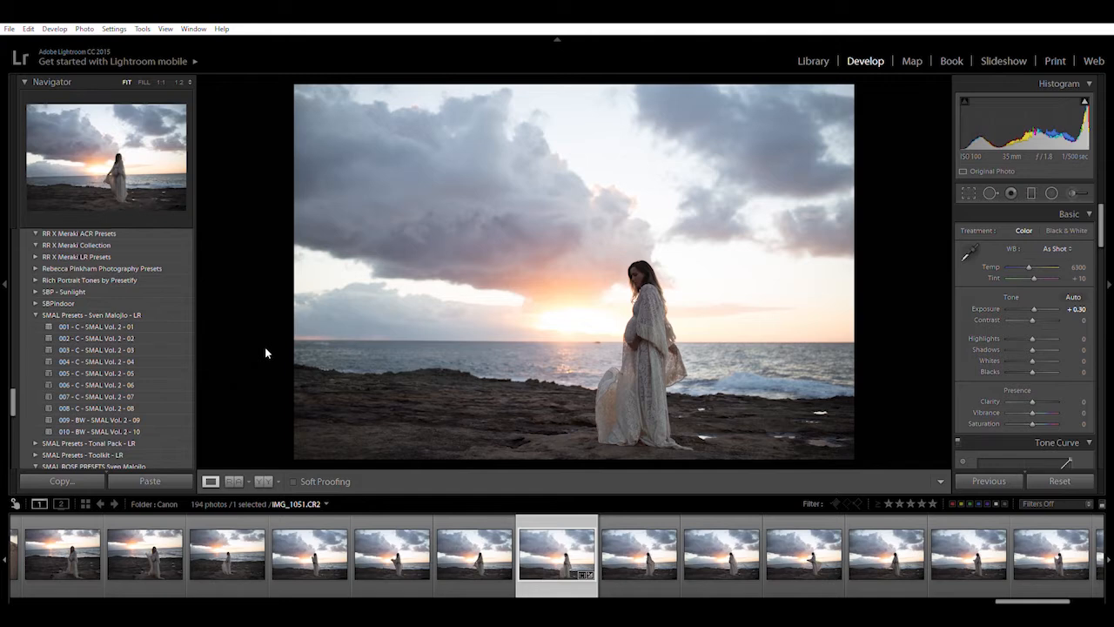
Step: Apply the 001 - C - SMAL Vol. 2 - 01 preset and reset Grain Amount to 0
left_click(122, 319)
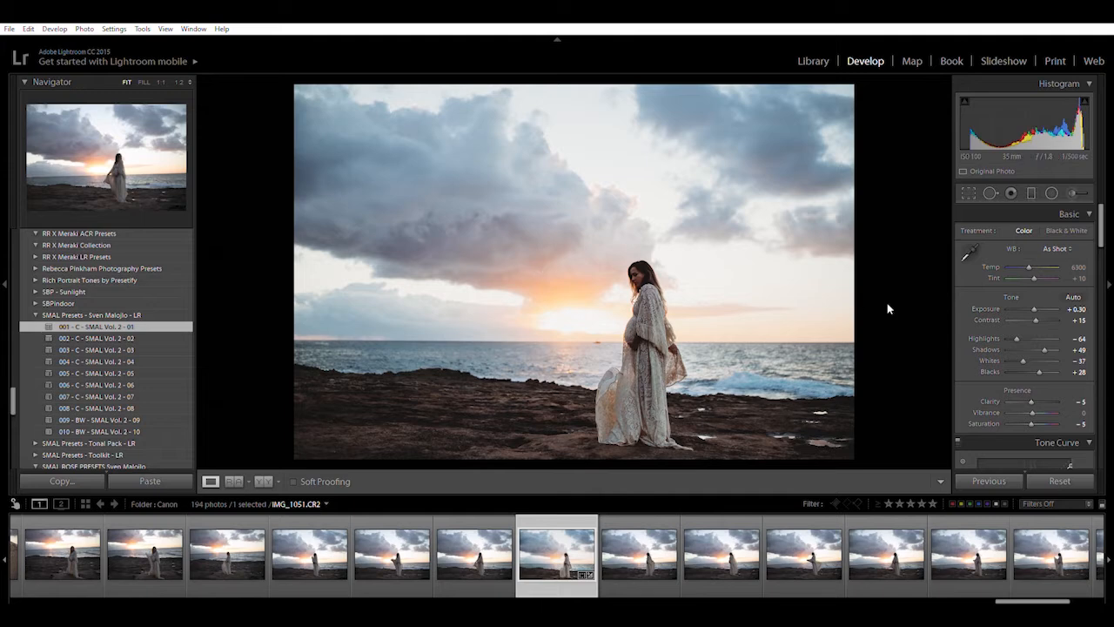
scroll(1027, 383, "down", 10)
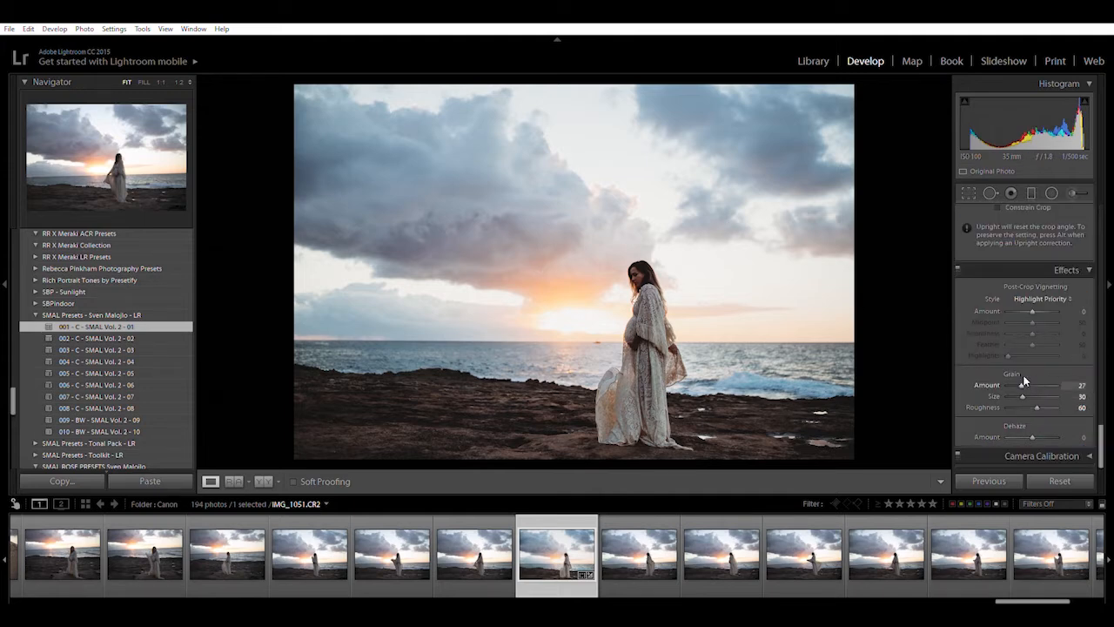
double_click(970, 384)
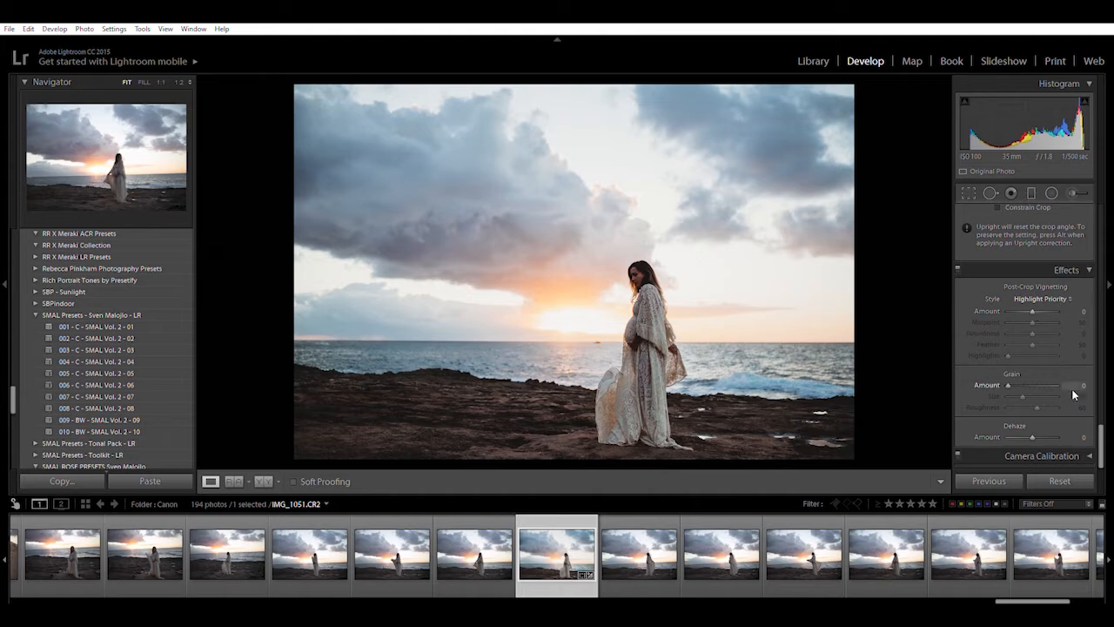
left_click_drag(1101, 439, 1101, 222)
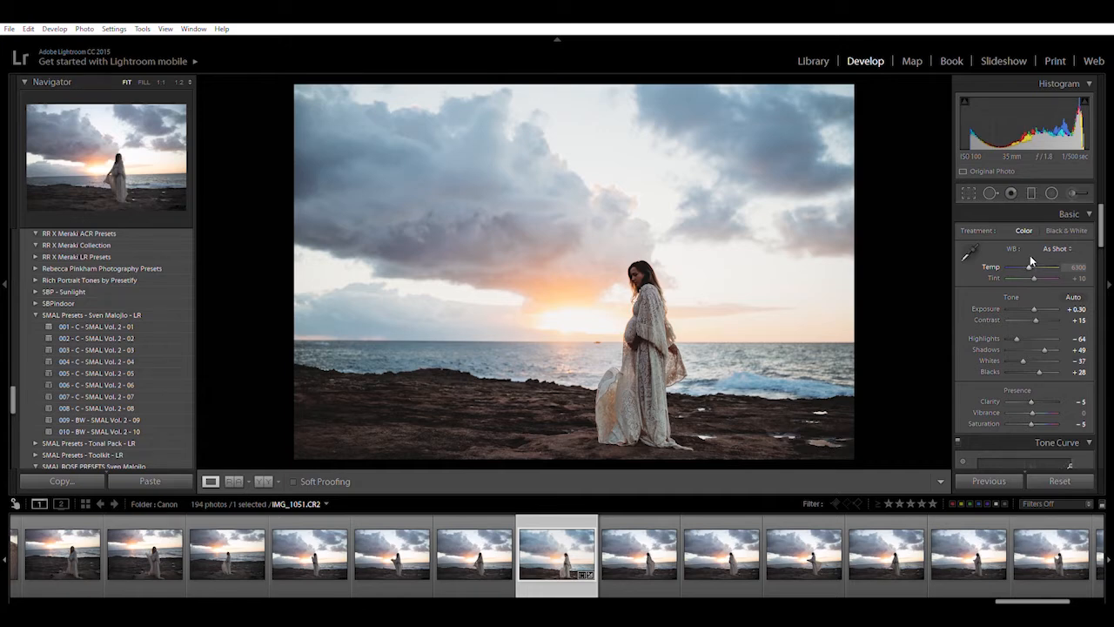
Step: Raise the white balance temperature to 7300 for a more golden sunset
key("Up")
key("Up")
key("Up")
key("Up")
key("Up")
key("Up")
key("Up")
key("Up")
key("Up")
key("Up")
key("Up")
key("Up")
key("Up")
key("Up")
key("Up")
key("Up")
key("Up")
key("Up")
key("Up")
key("Up")
key("Up")
key("Up")
key("Up")
key("Up")
key("Up")
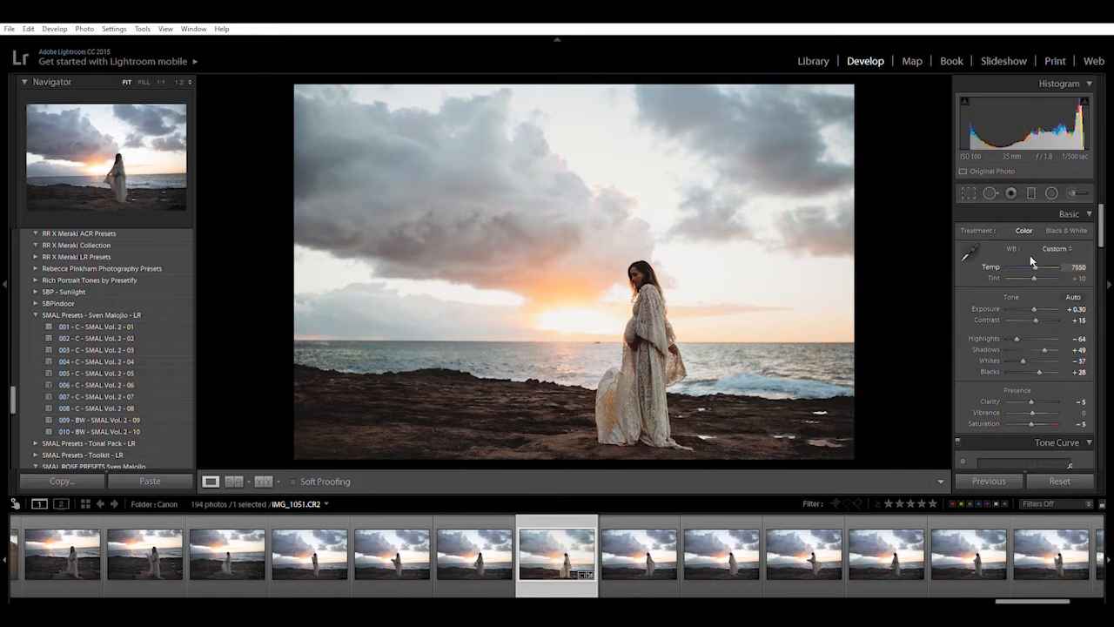
key("Up")
key("Up")
key("Up")
key("Up")
key("Up")
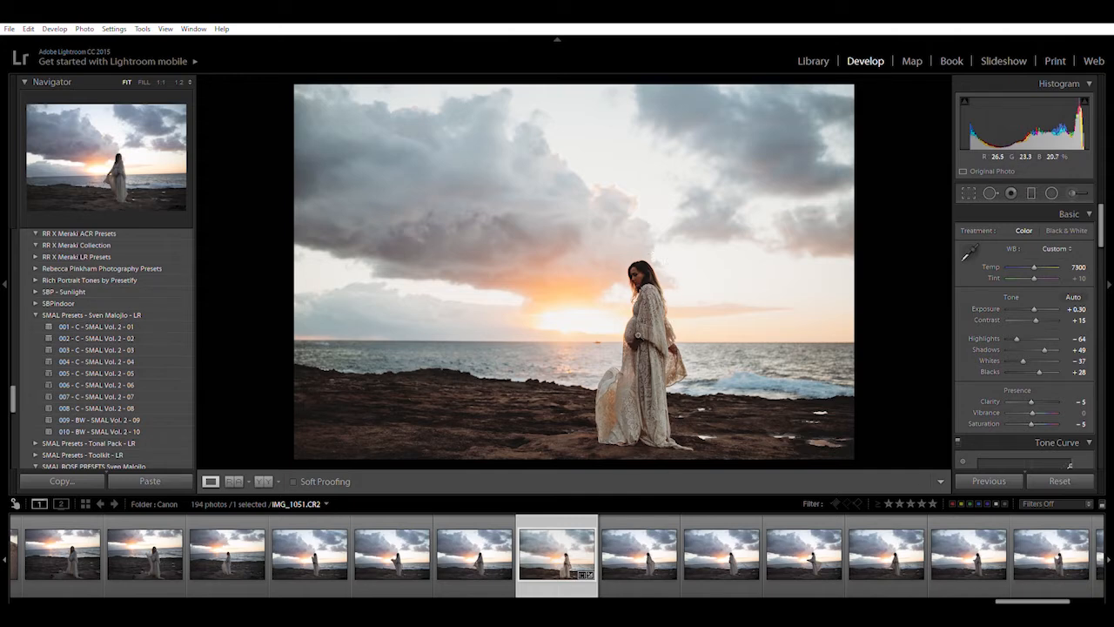
Step: Paint an adjustment brush mask over the woman's face with exposure +0.97
left_click(648, 331)
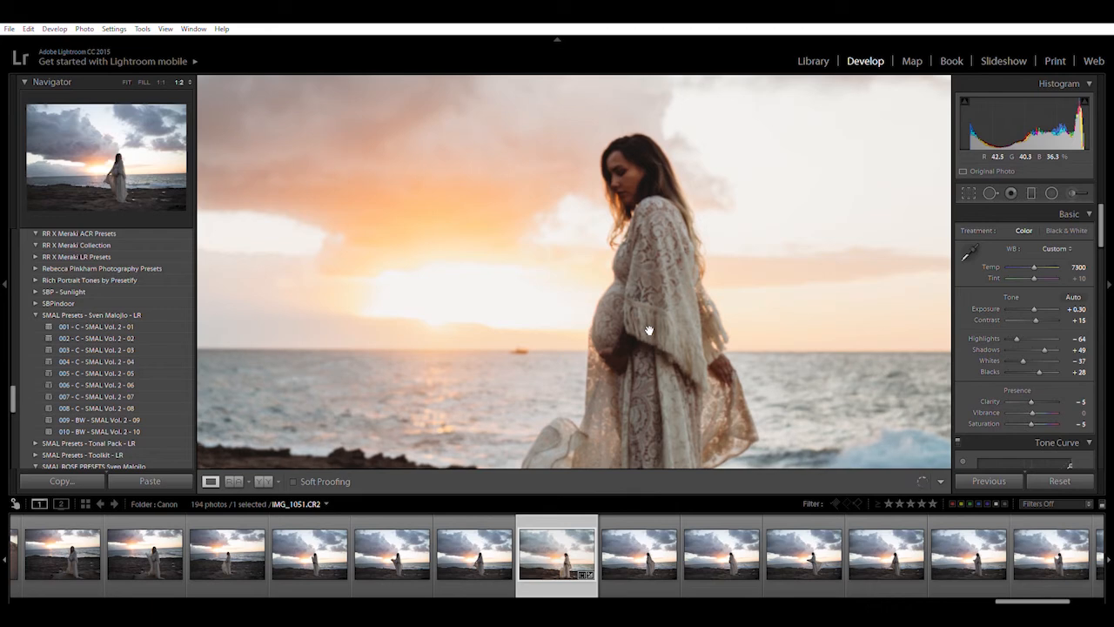
left_click(1073, 191)
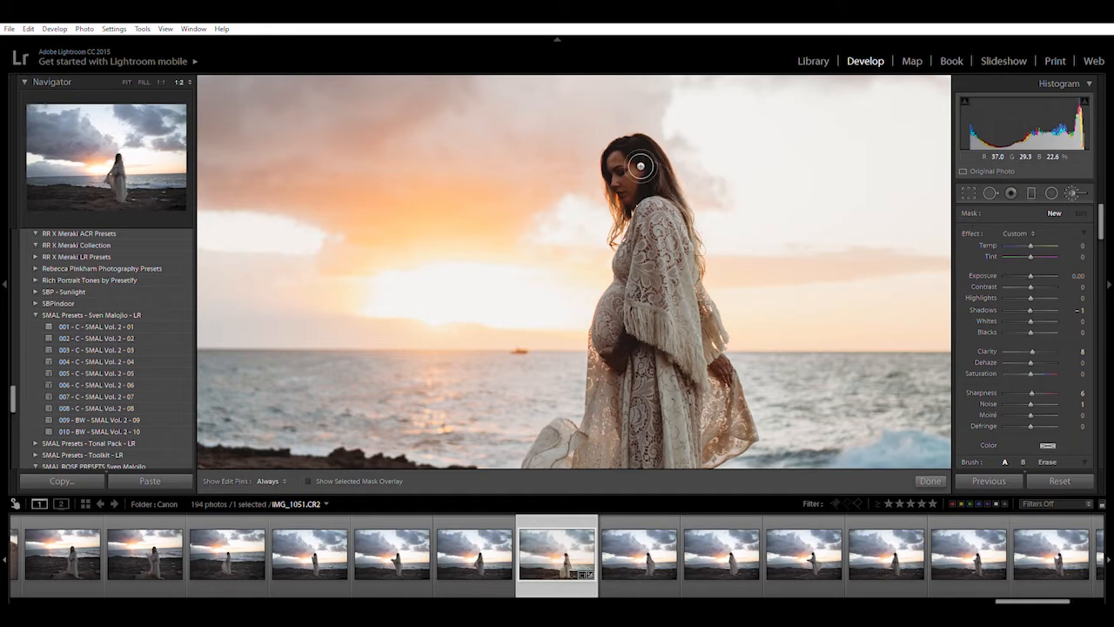
key("h")
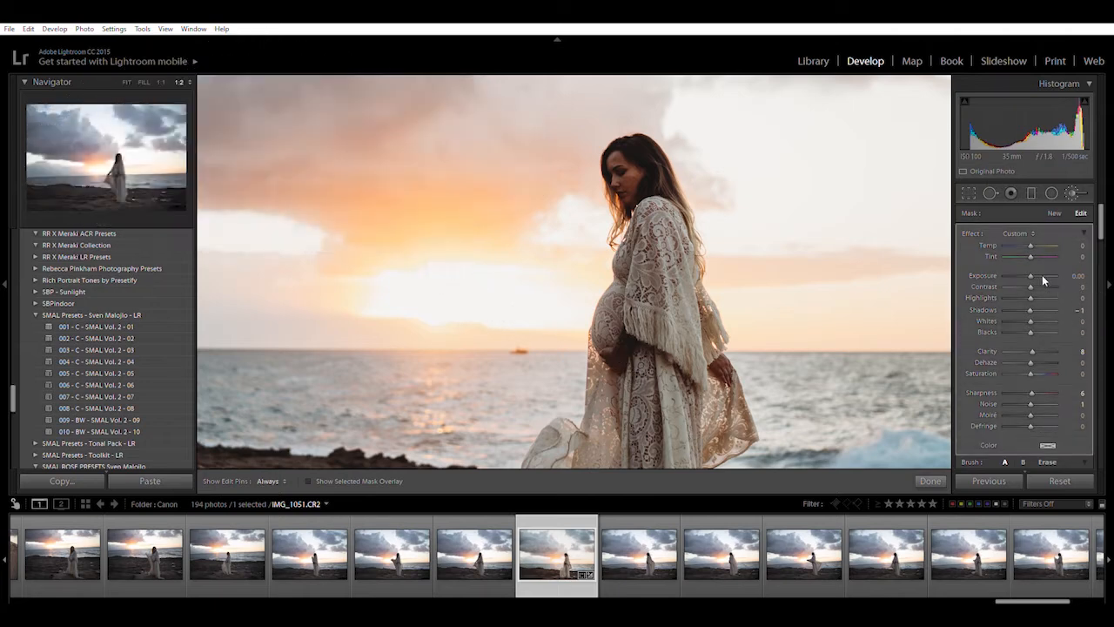
left_click_drag(1031, 270, 1038, 264)
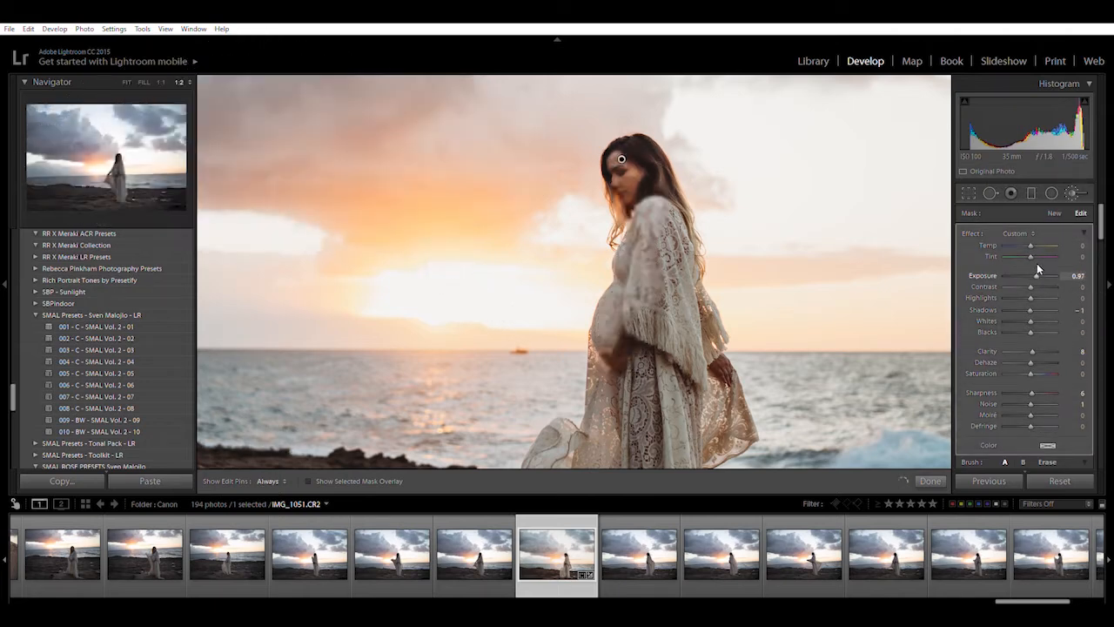
key("z")
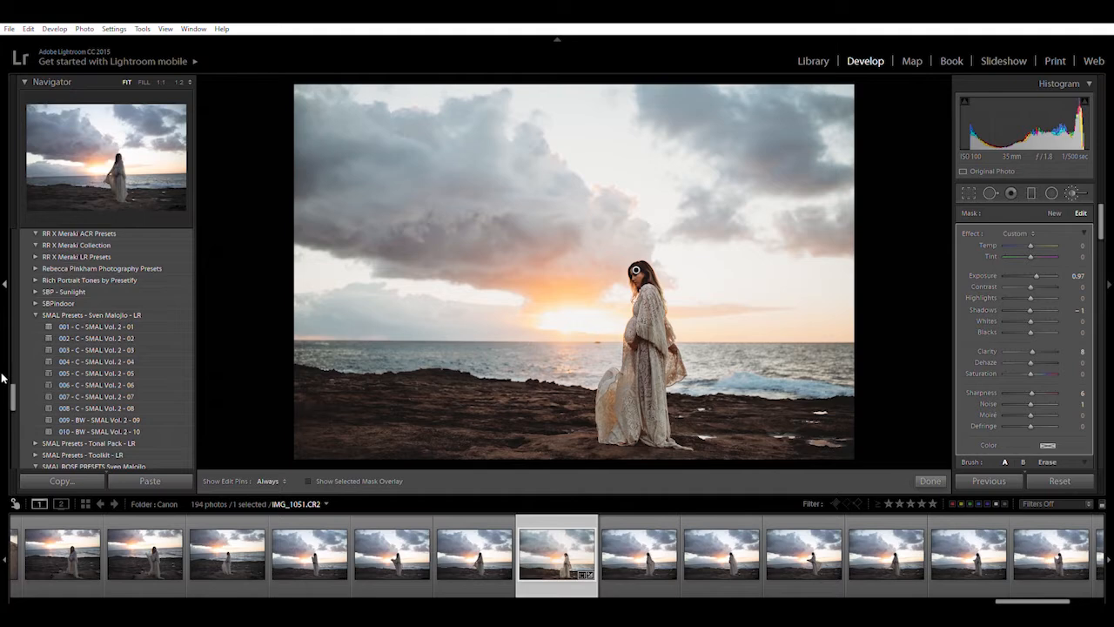
Step: Compare History states before and after the brush exposure update, ending on the adjusted state
left_click_drag(13, 393, 12, 450)
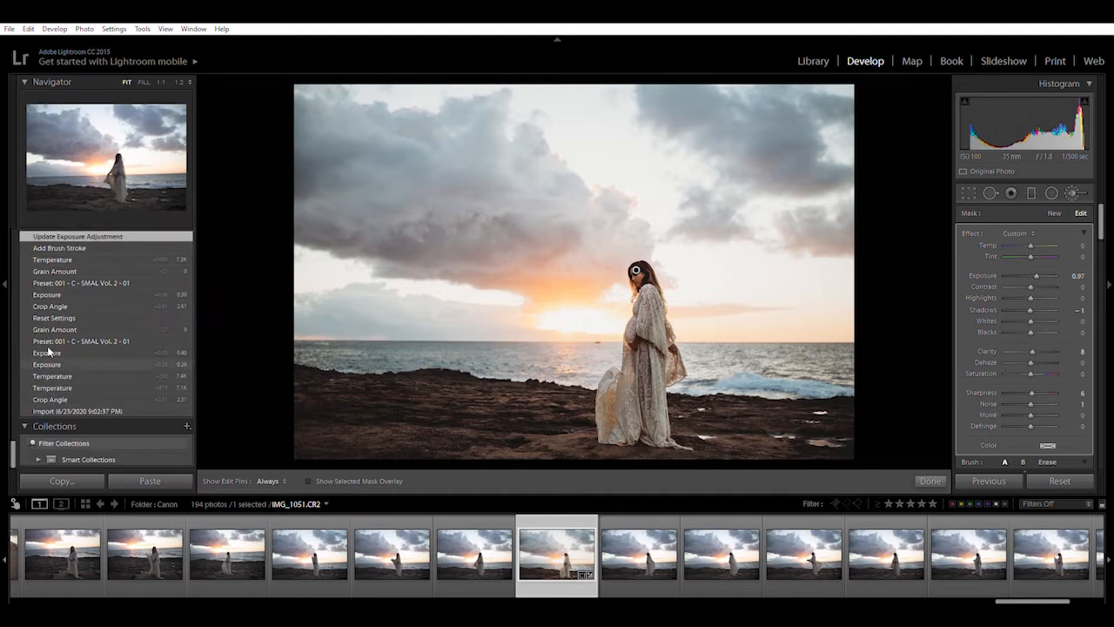
scroll(49, 351, "up", 2)
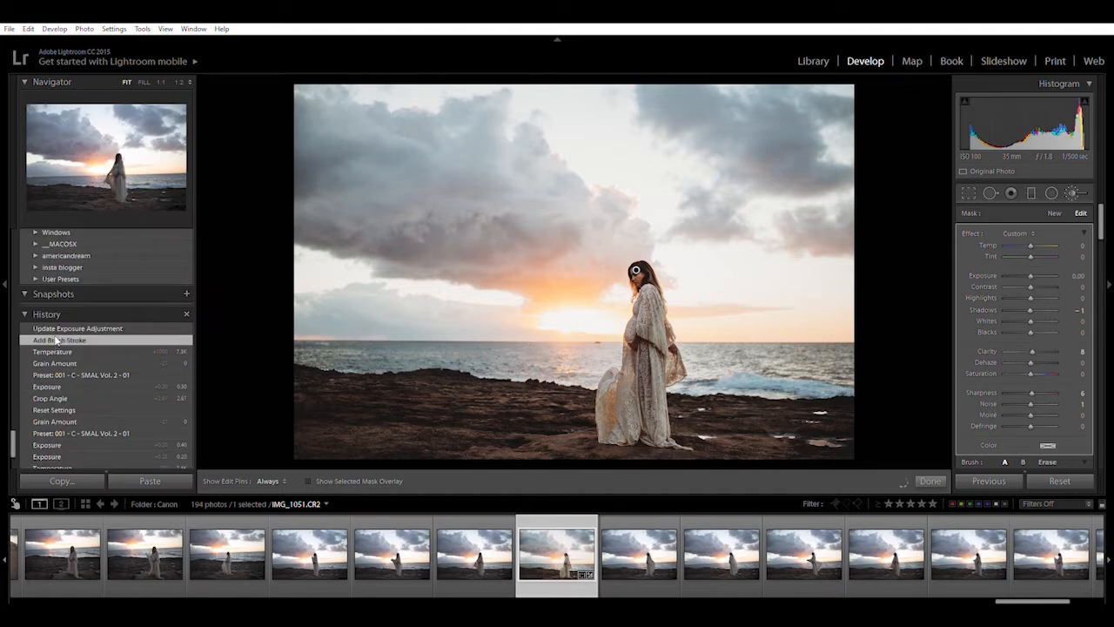
left_click(58, 340)
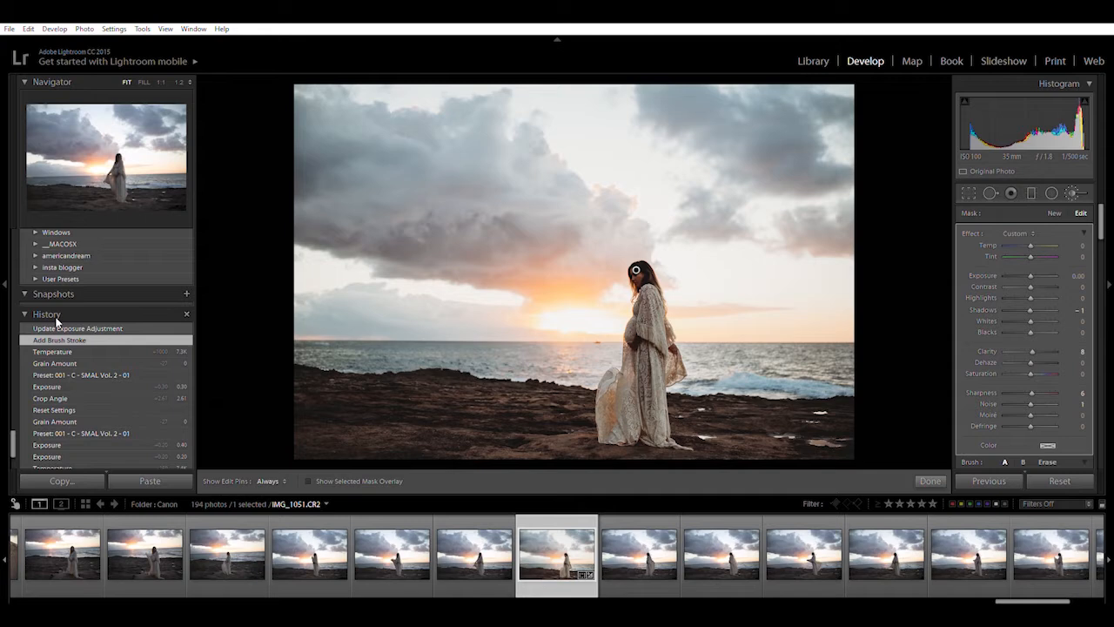
left_click(57, 322)
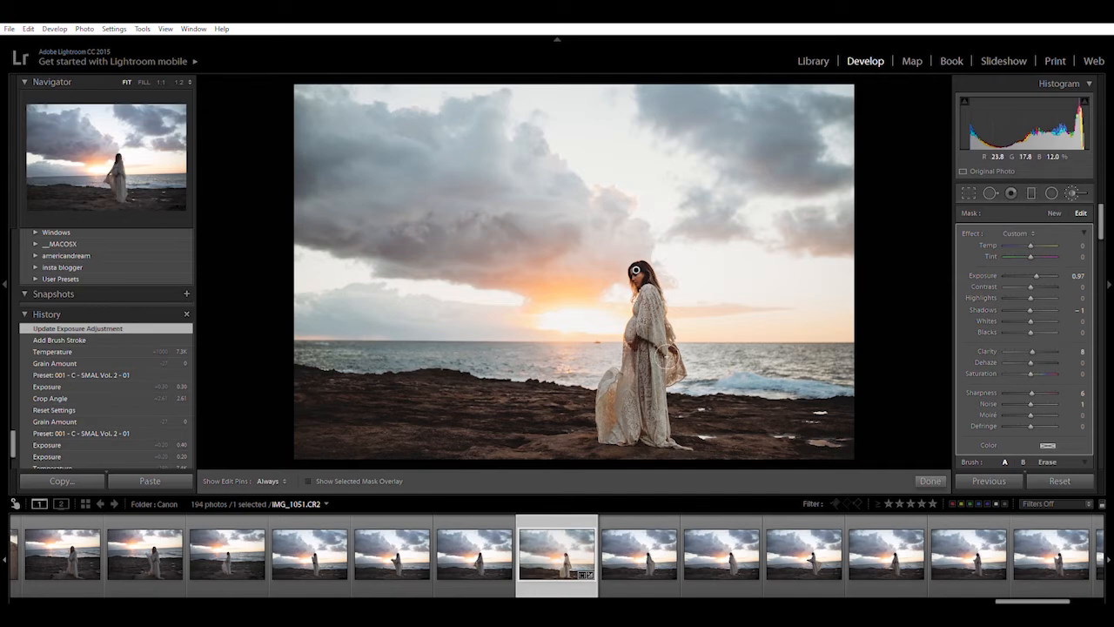
Step: Add a brightening brush stroke down the woman's dress and finish the brush adjustment
key("ctrl+=")
left_click_drag(684, 354, 687, 404)
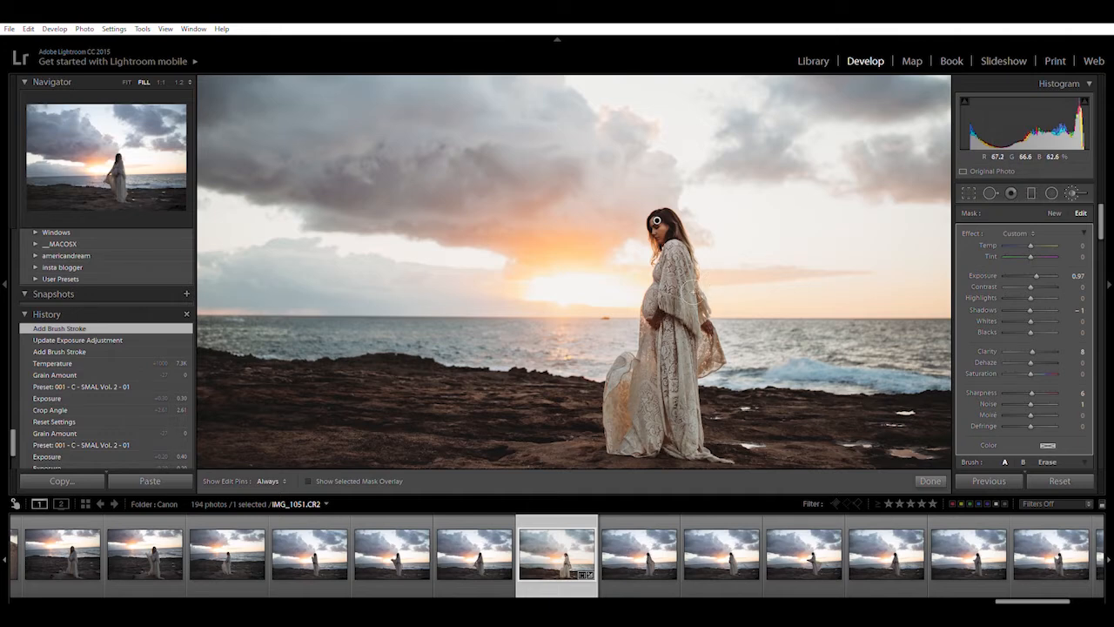
left_click(930, 481)
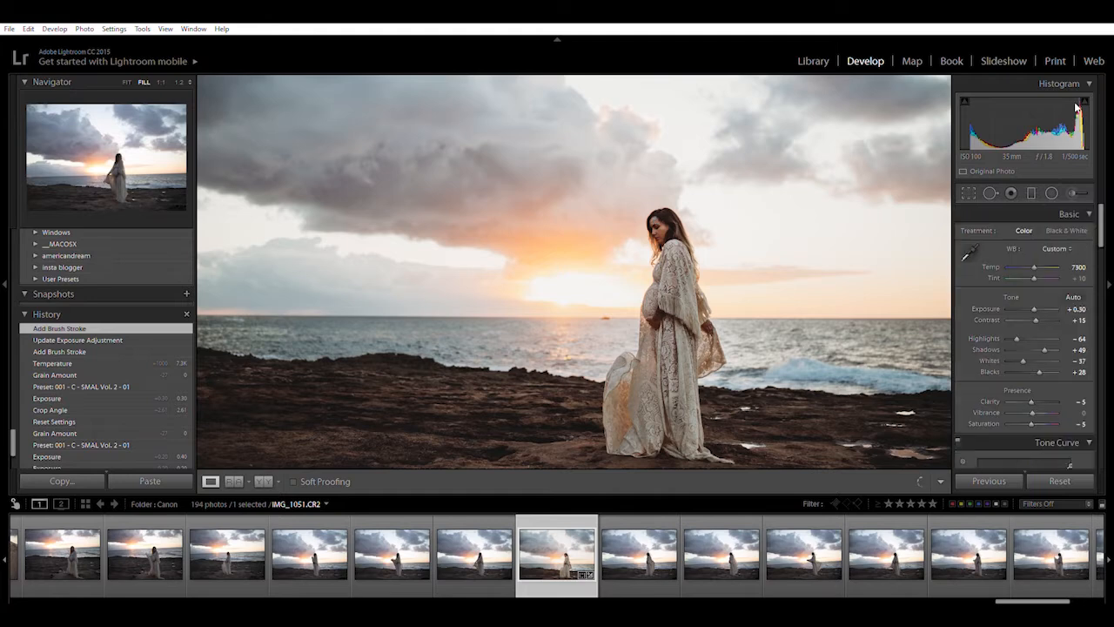
Step: Lay a graduated filter from the sky to the horizon with contrast -24 and shifted tint
key("z")
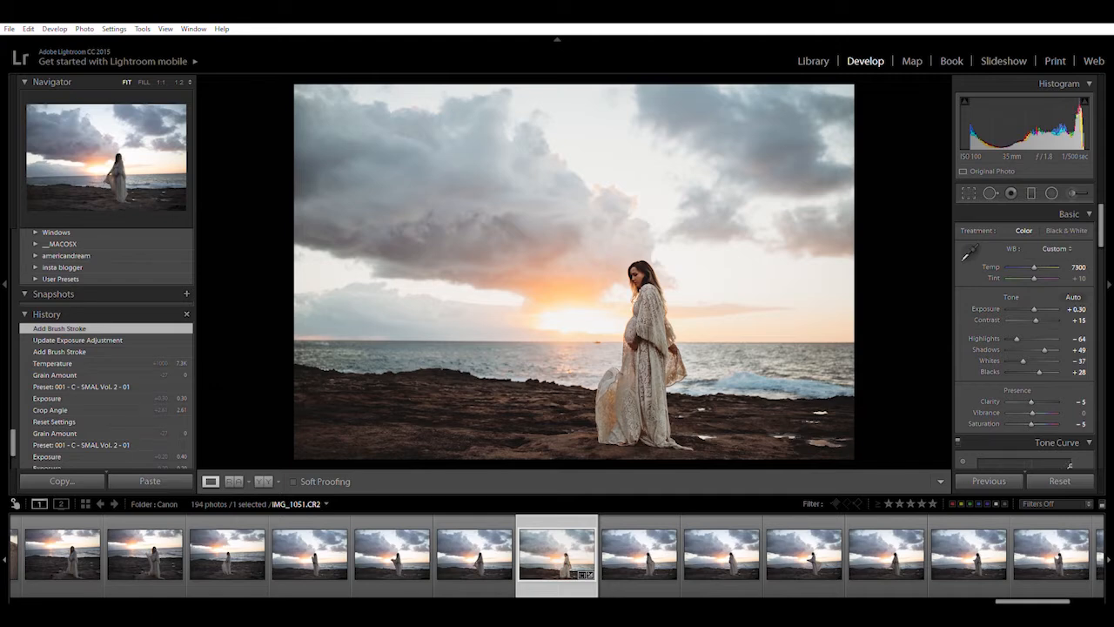
left_click(1031, 192)
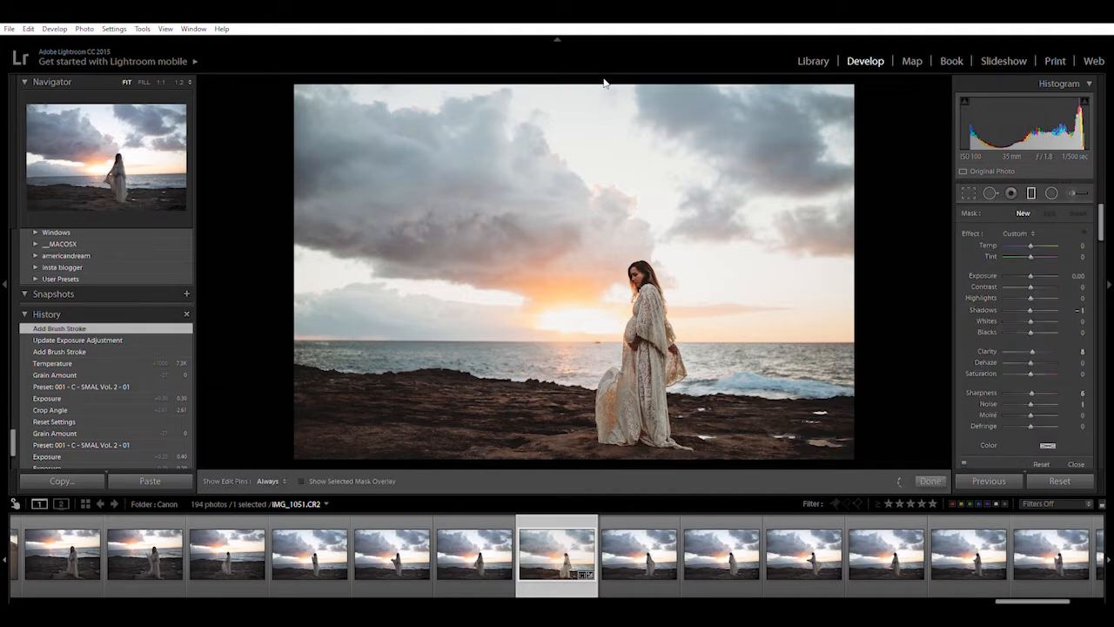
left_click_drag(606, 80, 607, 366)
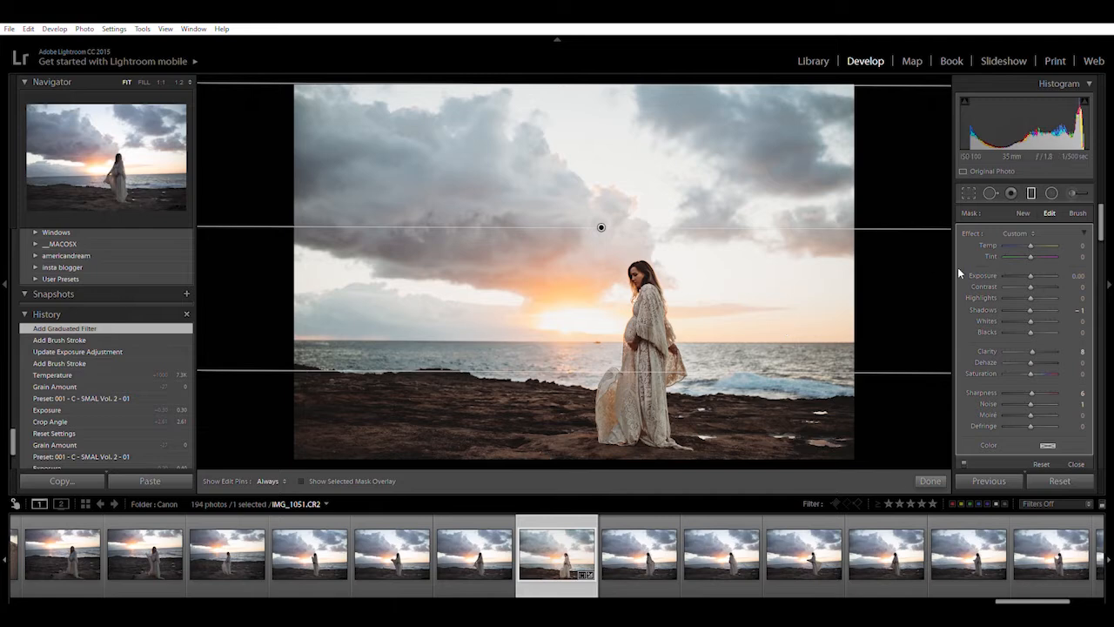
left_click_drag(1026, 278, 1030, 264)
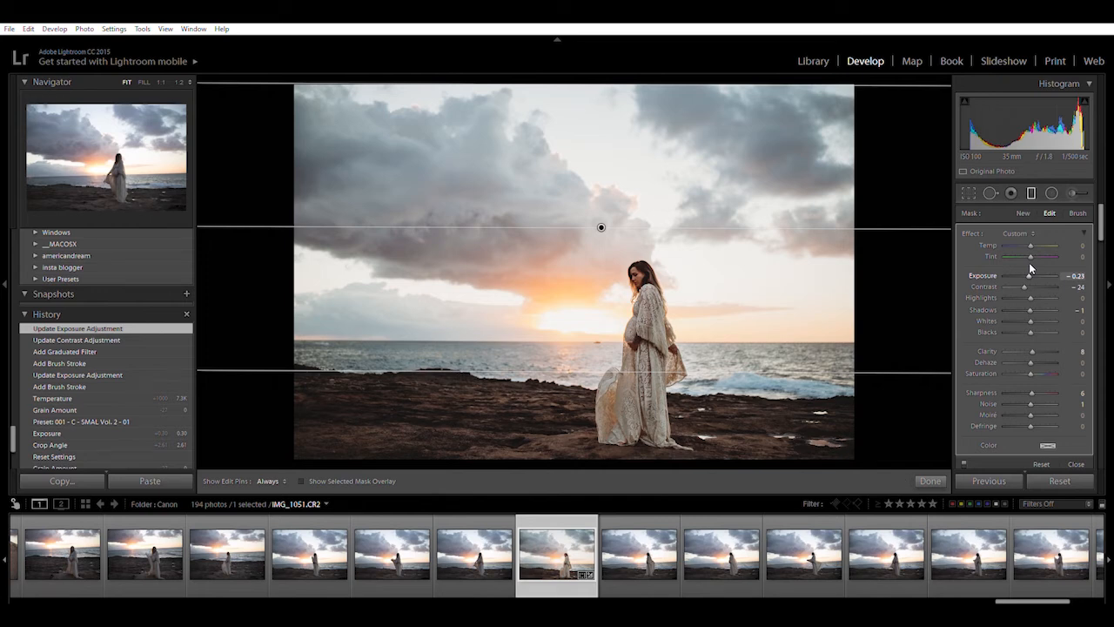
mouse_move(1031, 244)
left_mouse_down()
mouse_move(1044, 250)
mouse_move(1040, 240)
left_mouse_up()
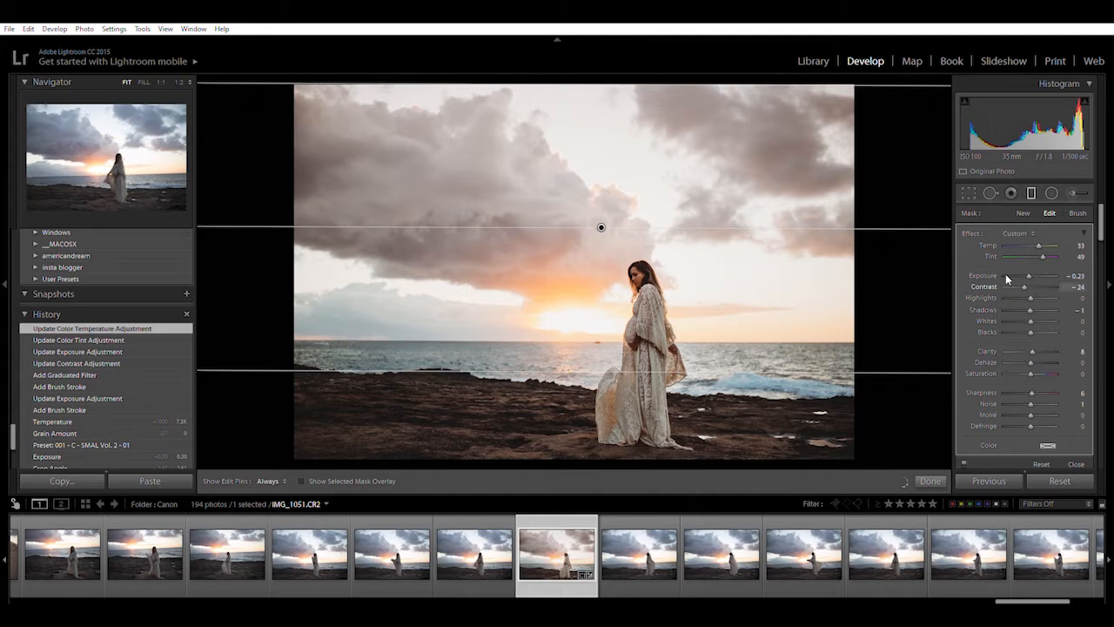
left_click(932, 472)
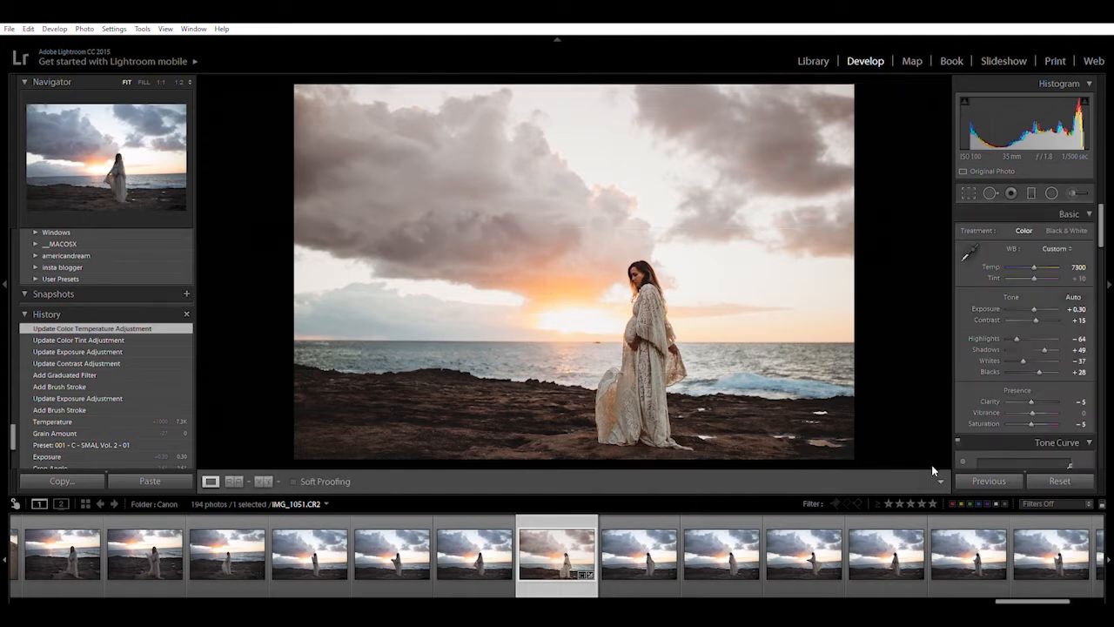
Step: Select the sky's graduated filter and raise its clarity from 8 to 31
left_click(1030, 192)
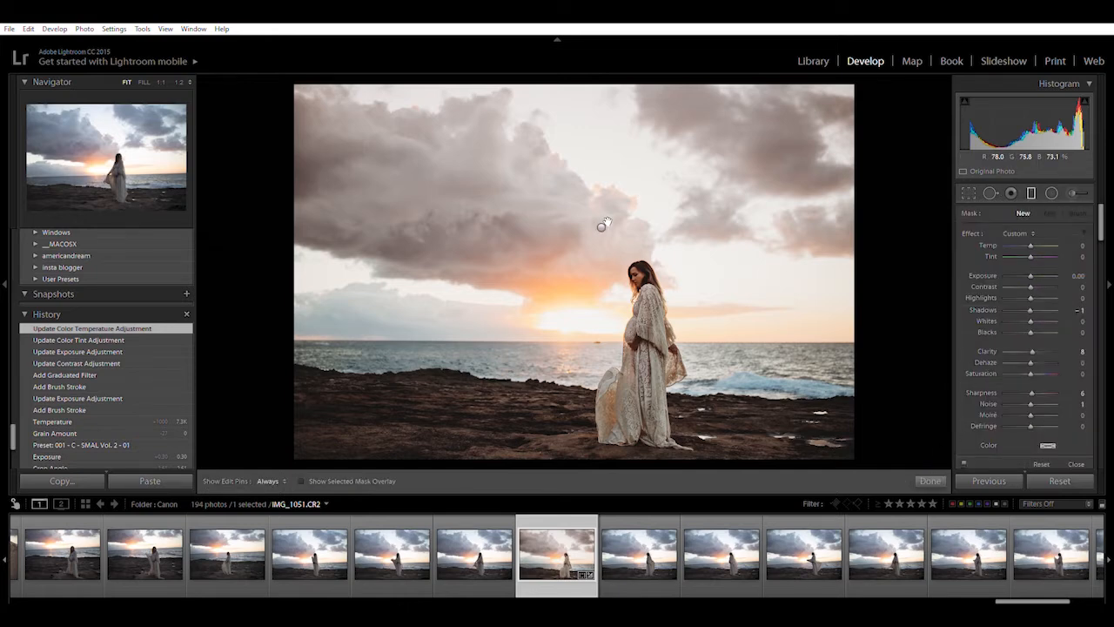
left_click(602, 226)
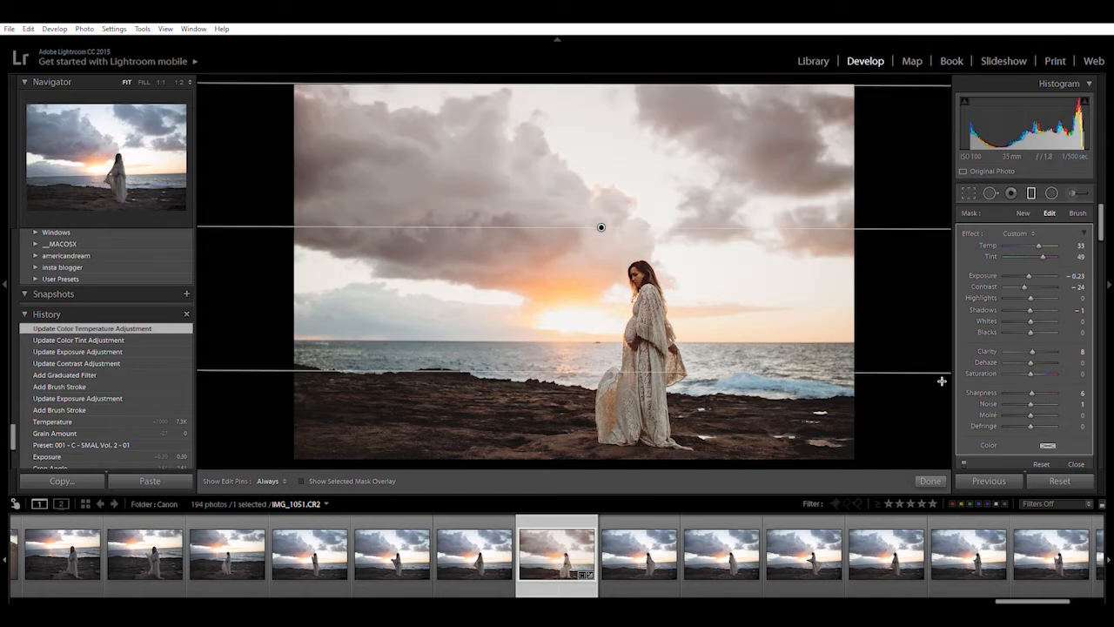
mouse_move(1032, 351)
left_mouse_down()
mouse_move(1024, 346)
mouse_move(1036, 340)
left_mouse_up()
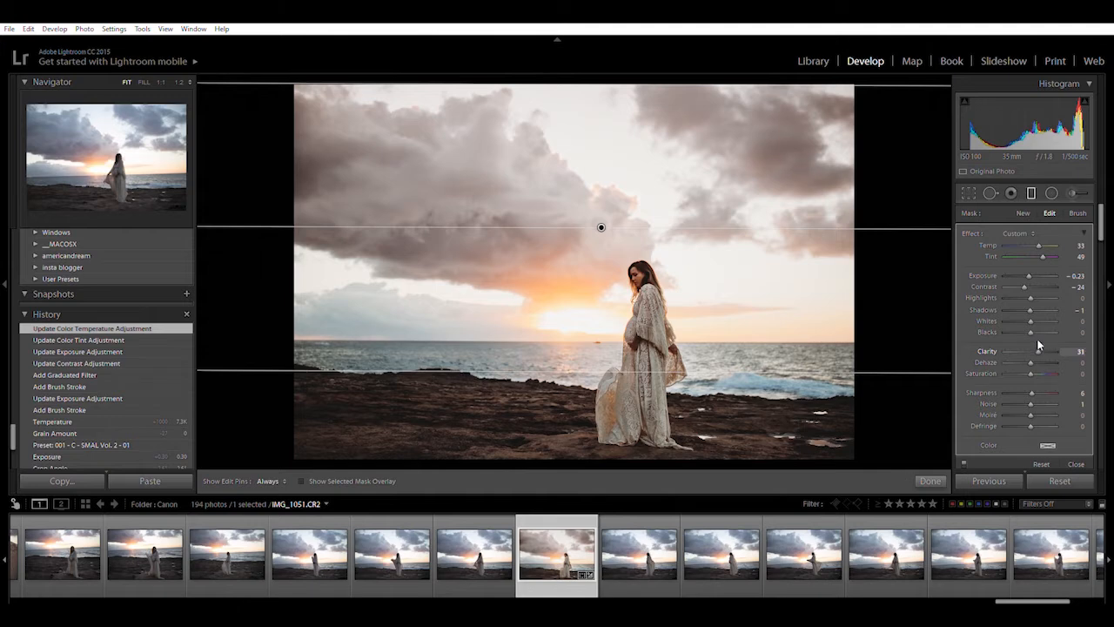
left_click(928, 479)
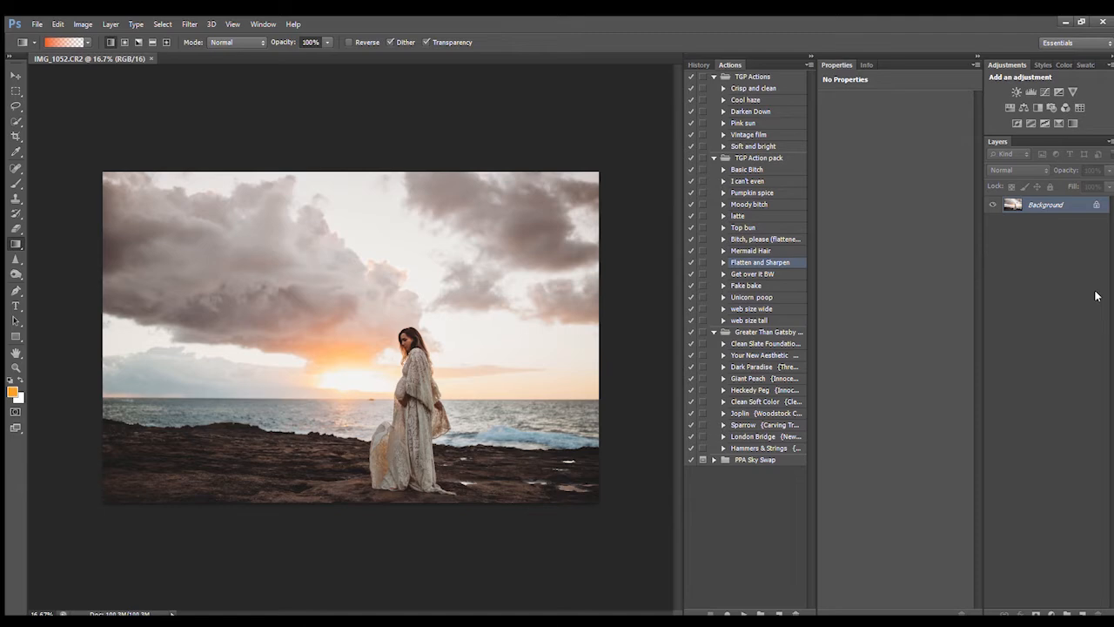
Step: Add a Levels adjustment with the black input set to 9
left_click(1029, 90)
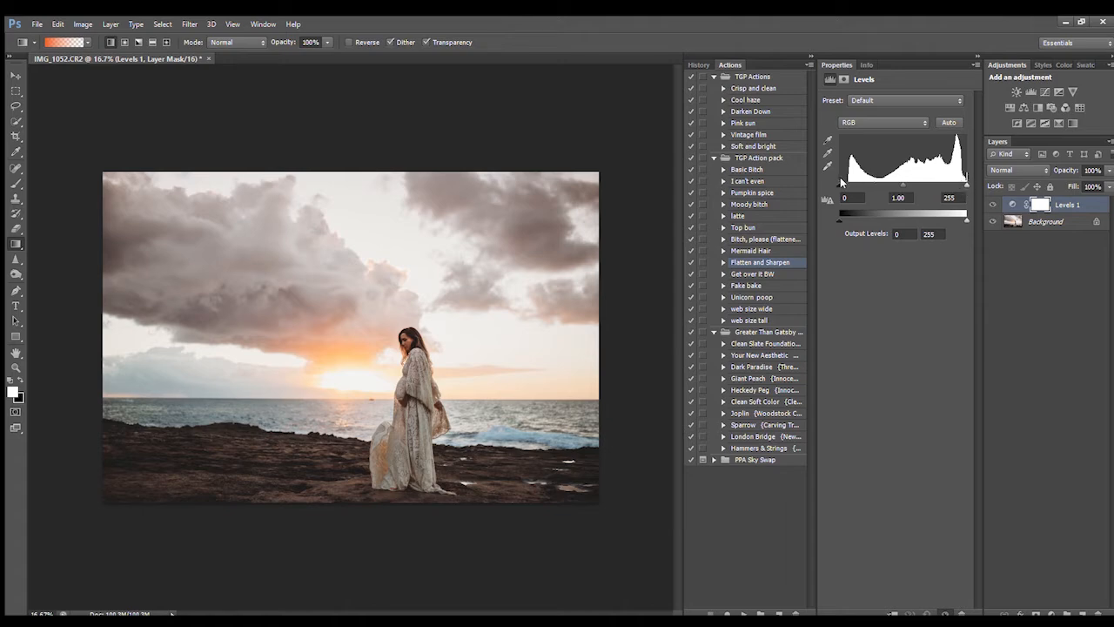
left_click_drag(842, 181, 840, 181)
left_click(738, 238)
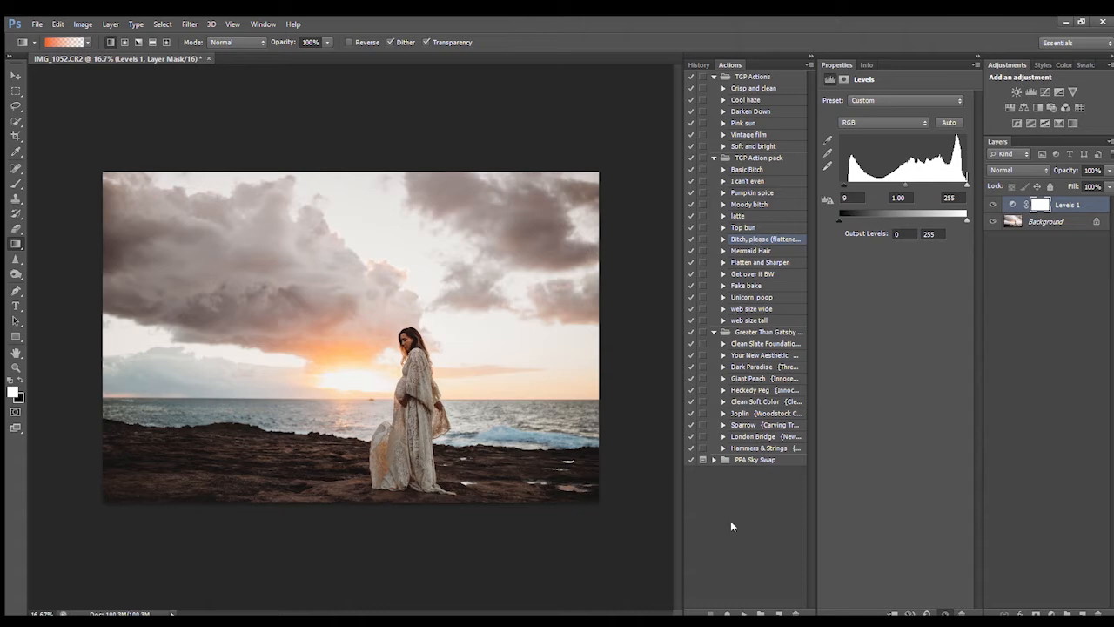
Step: Run the Deep Warm Shadows action, set its group to 26% opacity, and toggle it to compare
left_click(742, 613)
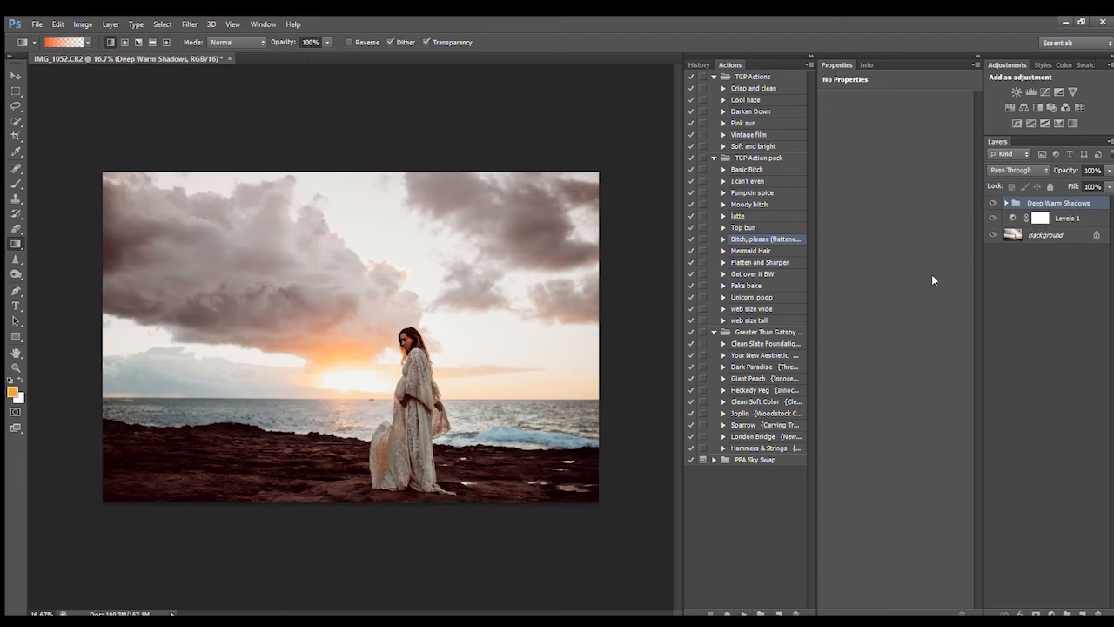
left_click(1107, 172)
left_click_drag(1108, 185, 1064, 180)
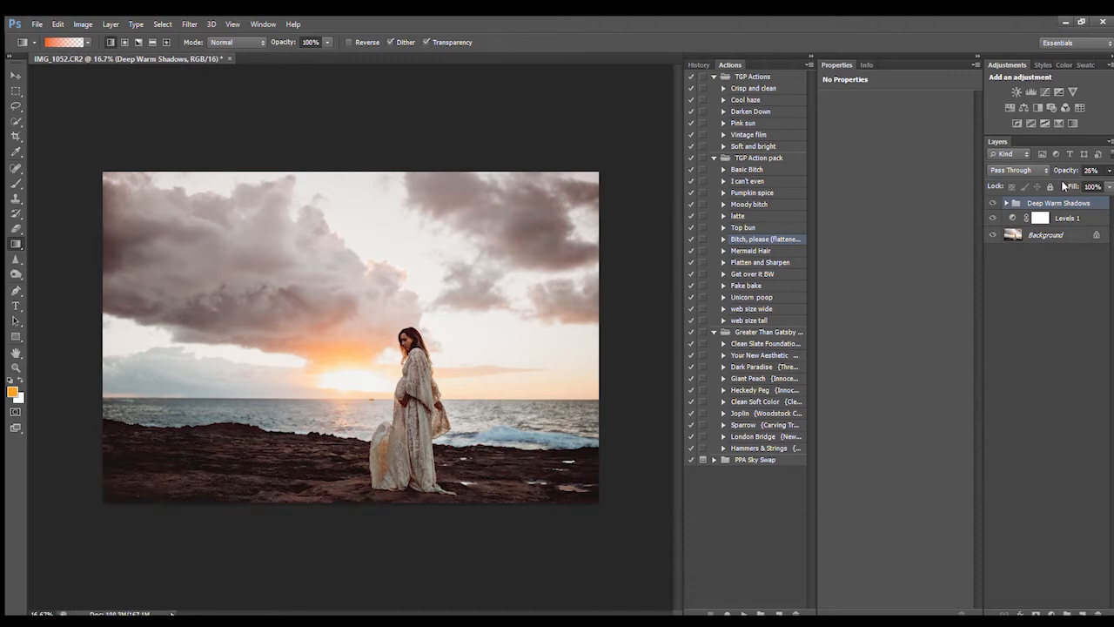
left_click(994, 202)
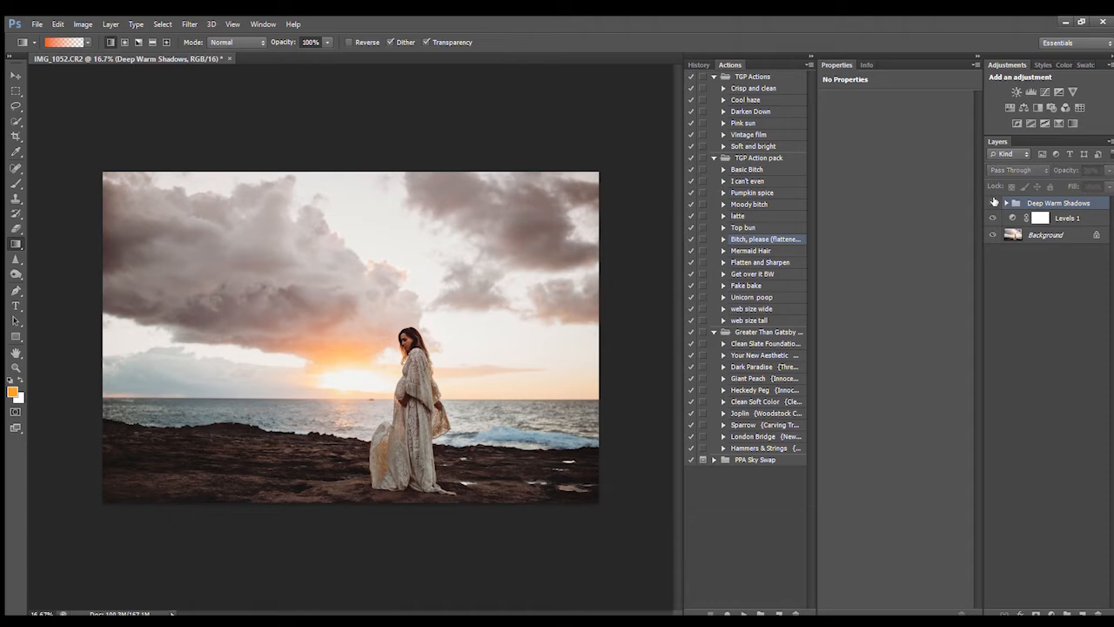
left_click(994, 202)
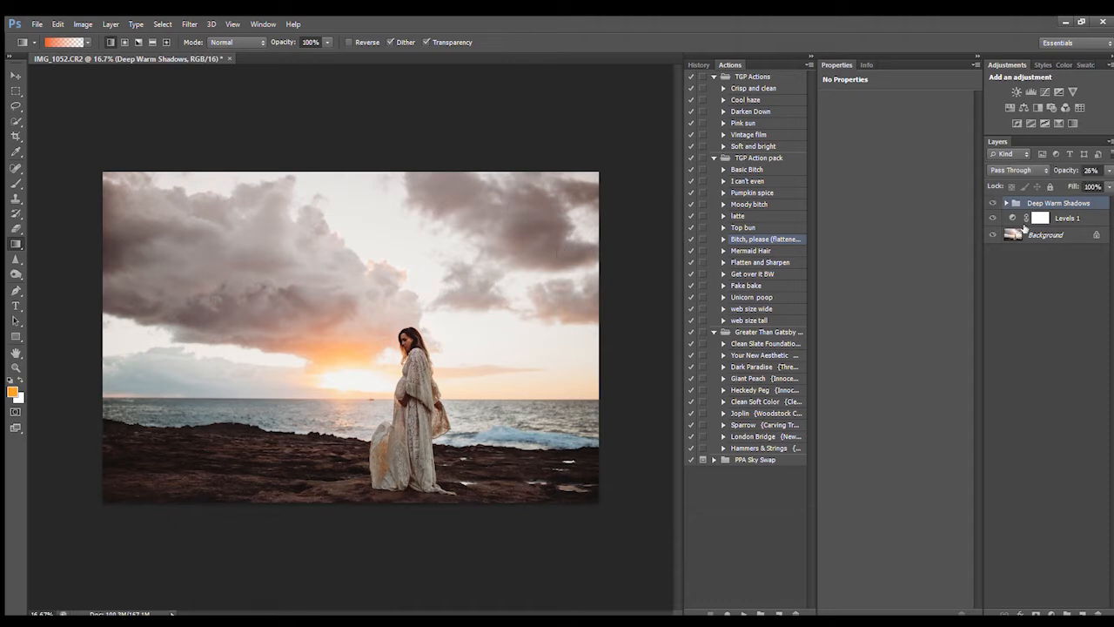
left_click(994, 201)
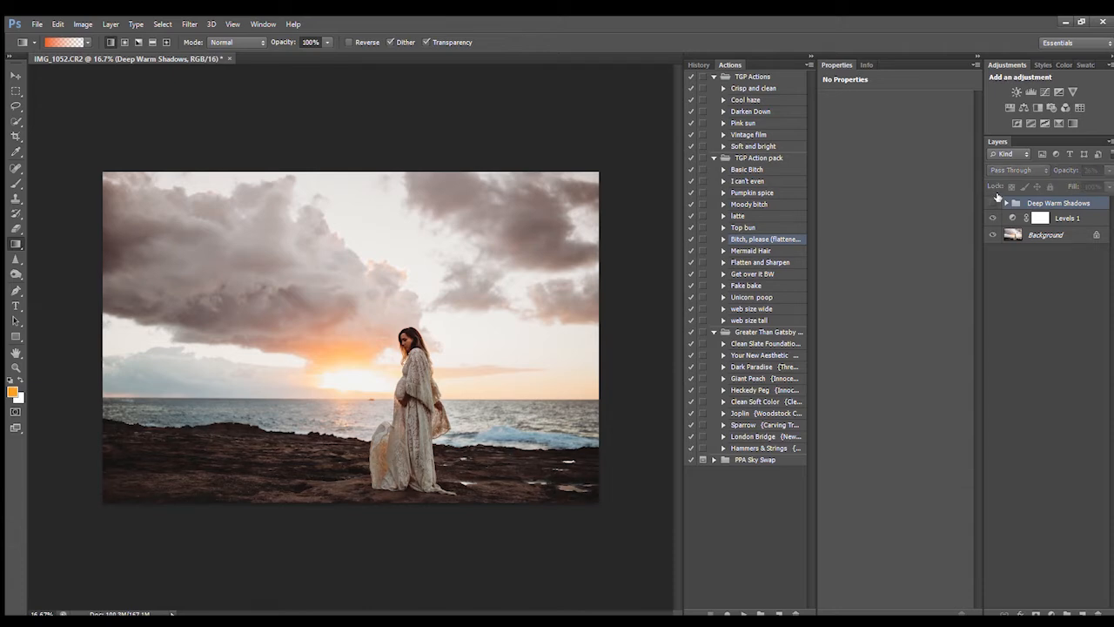
left_click(993, 203)
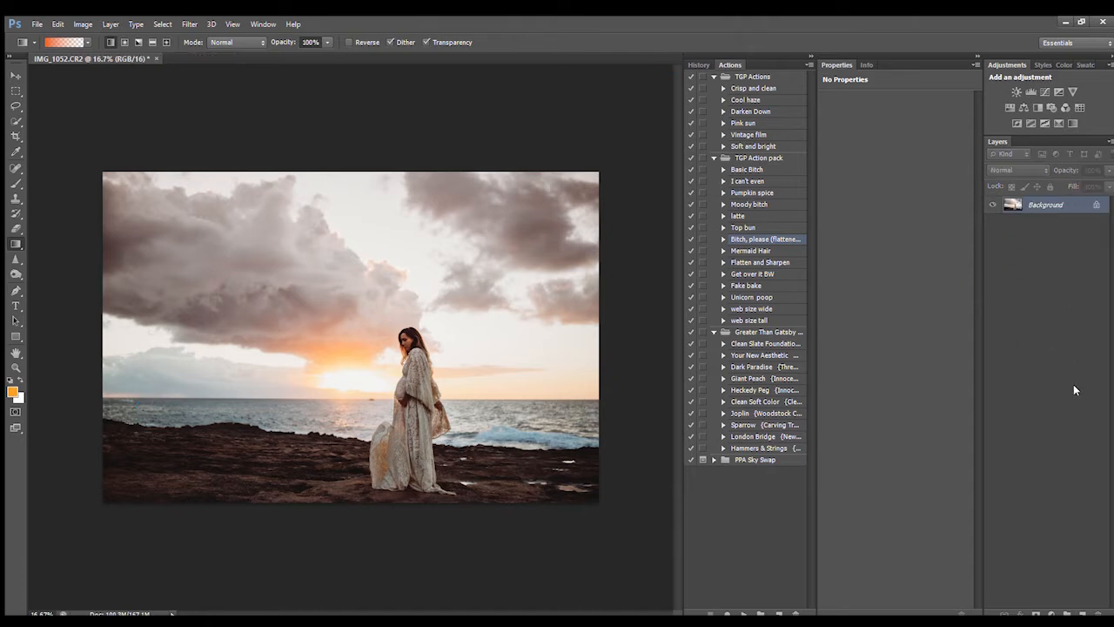
Step: Zoom in on the photo and open the Filter menu without choosing a filter
key("ctrl+plus")
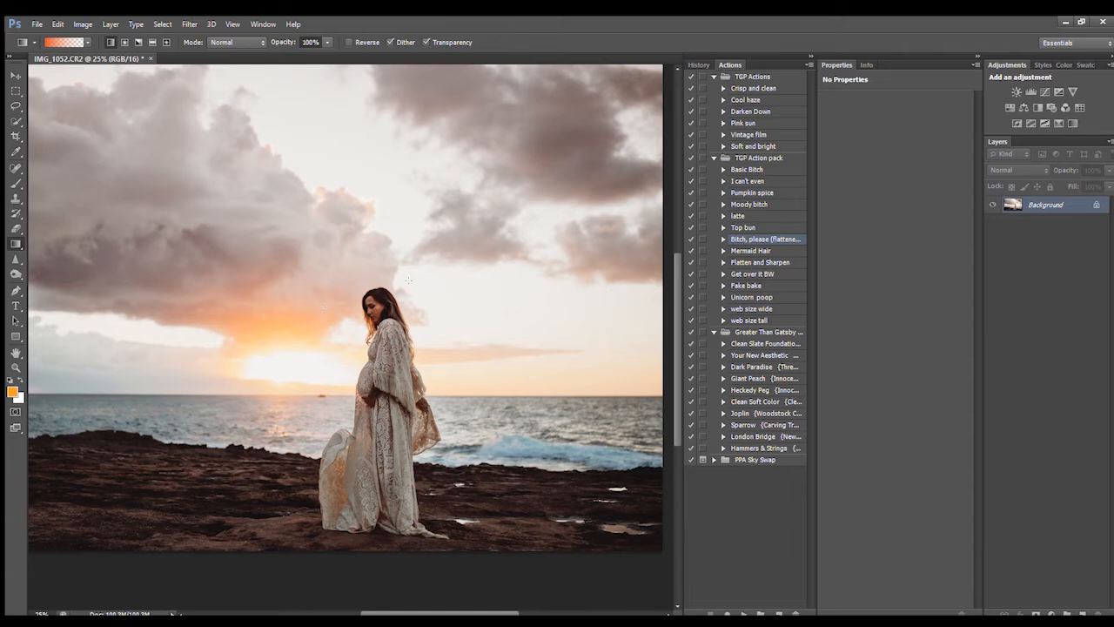
left_click(191, 25)
left_click(161, 266)
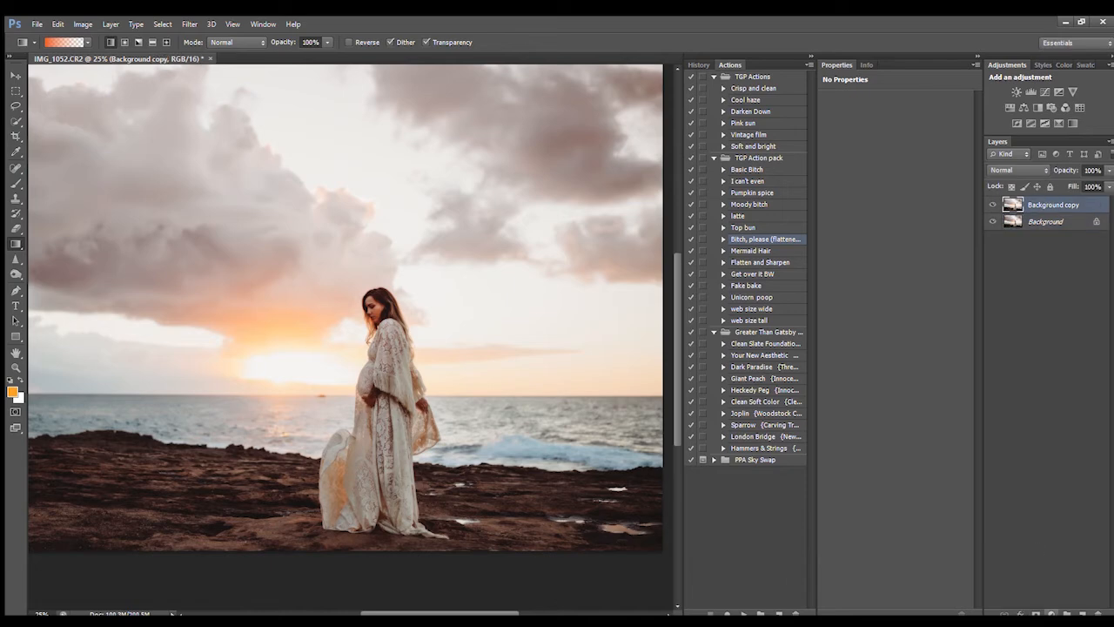
Step: Give Background copy an inverted black mask and paint white over the lace sleeve
left_click(1034, 613)
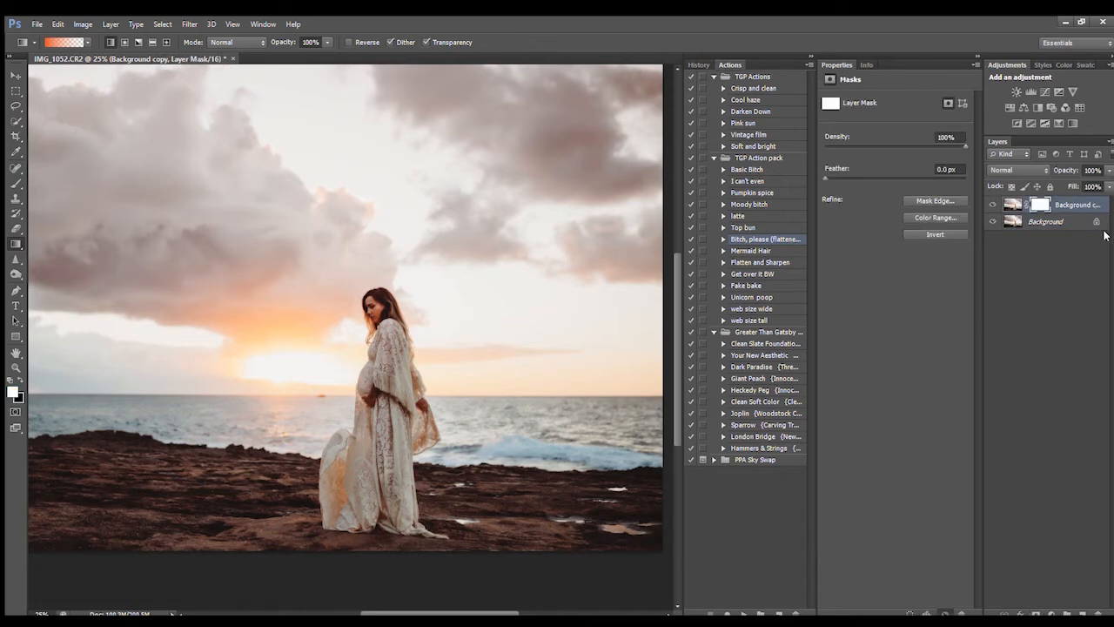
key("ctrl+i")
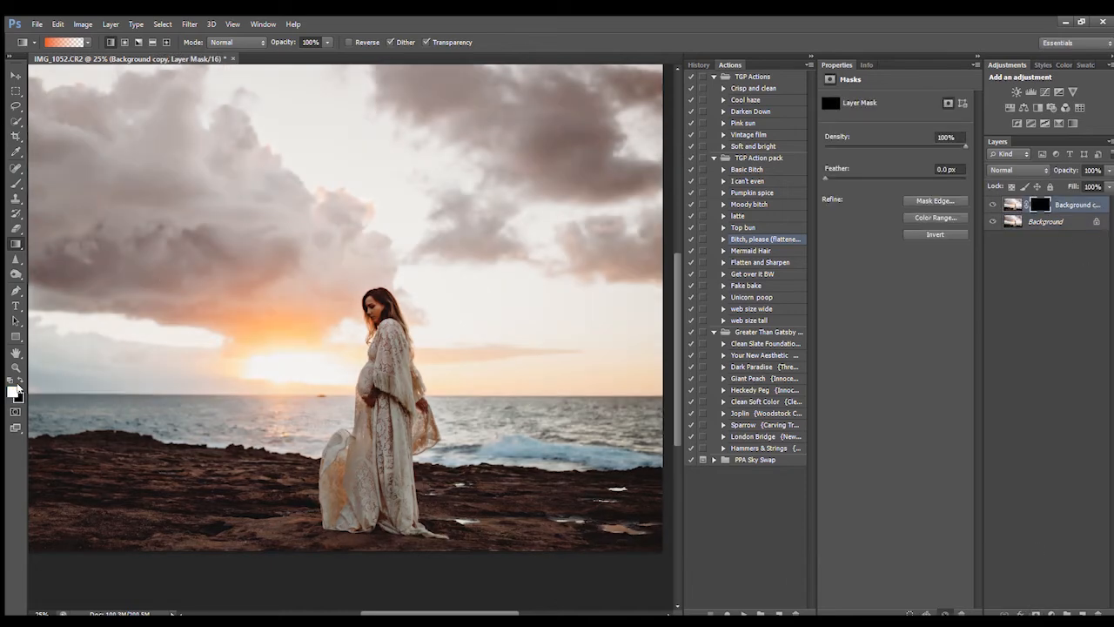
left_click(16, 183)
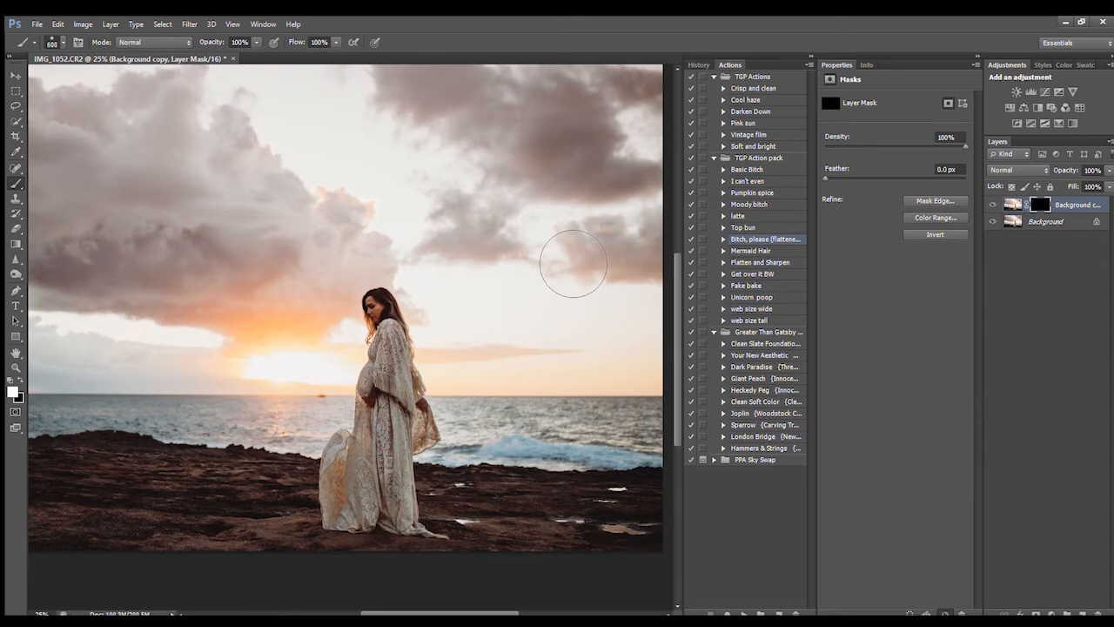
key("ctrl+plus")
key("ctrl+plus")
key("bracketleft")
key("bracketleft")
key("bracketleft")
key("bracketleft")
key("bracketleft")
key("bracketleft")
key("bracketleft")
key("bracketleft")
key("bracketleft")
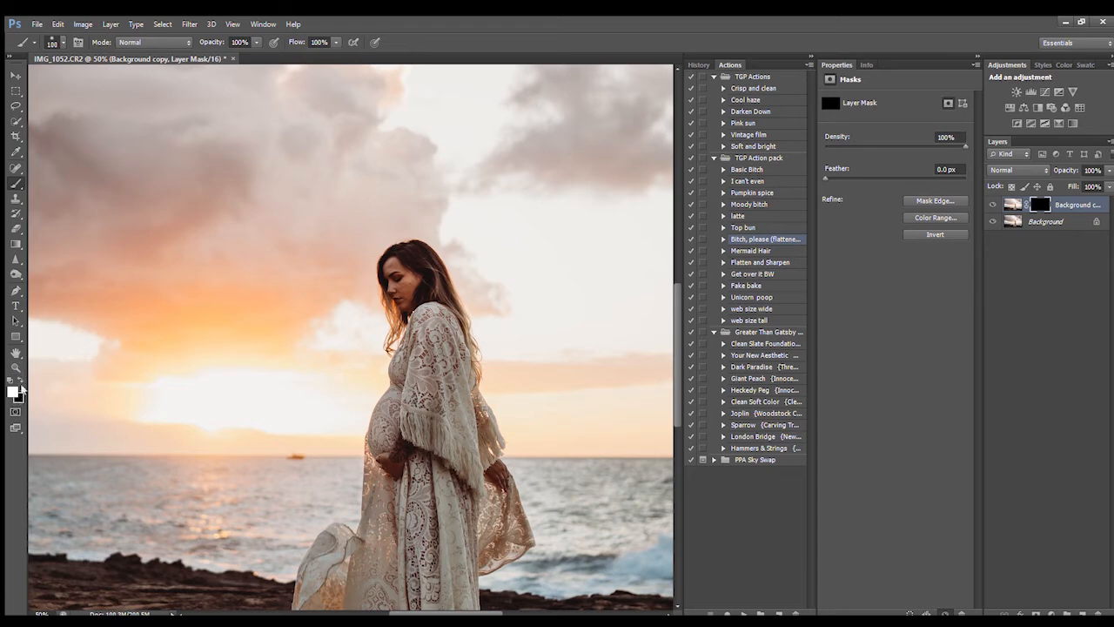
key("bracketleft")
key("bracketleft")
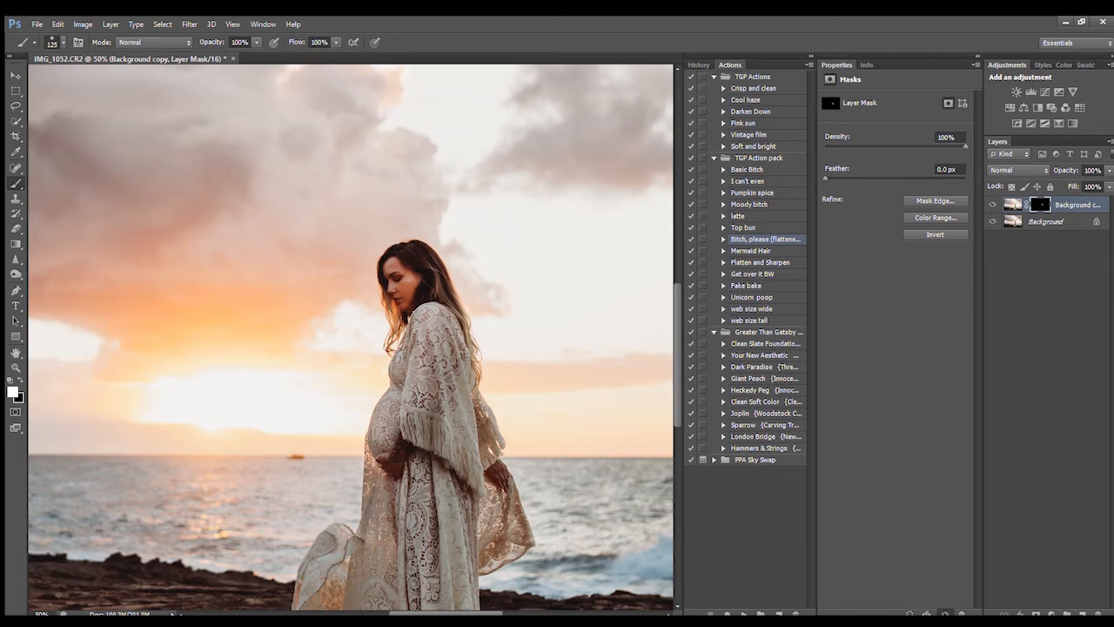
mouse_move(432, 338)
left_mouse_down()
mouse_move(439, 408)
mouse_move(458, 412)
mouse_move(441, 441)
mouse_move(428, 429)
left_mouse_up()
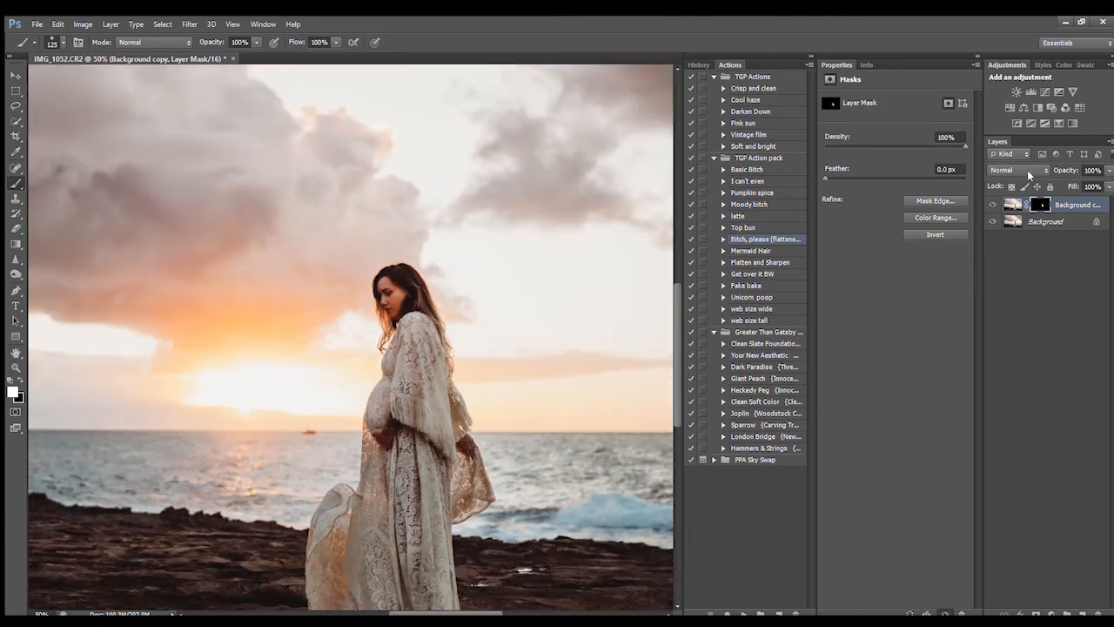
key("ctrl+minus")
key("ctrl+minus")
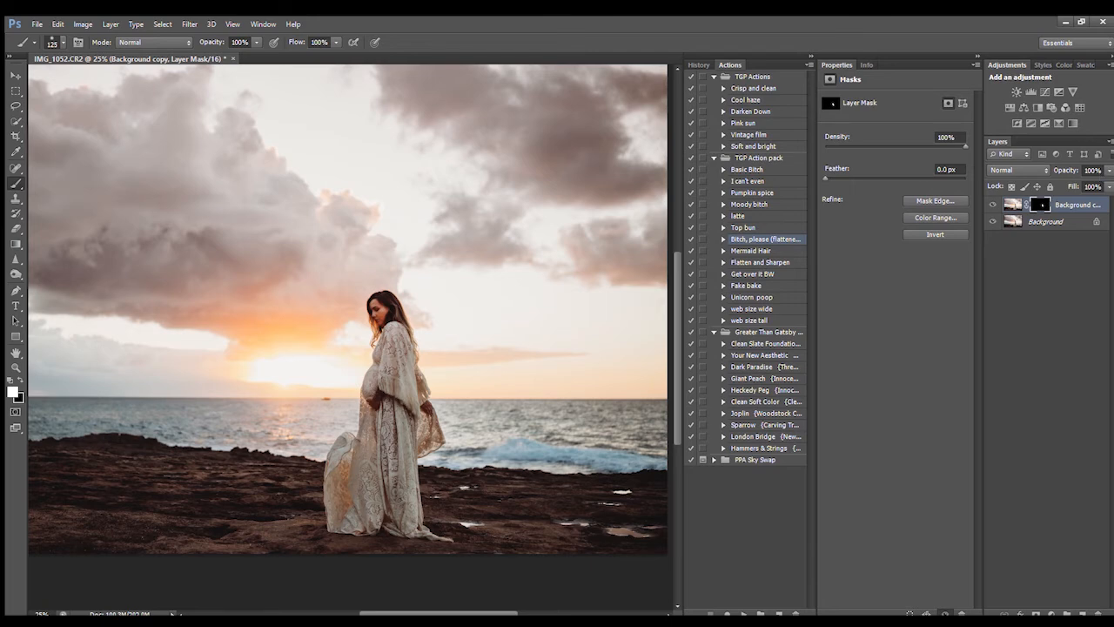
Step: Lower the Background copy layer's opacity to 75%
left_click(1109, 172)
left_click_drag(1109, 179, 1093, 186)
key("ctrl+minus")
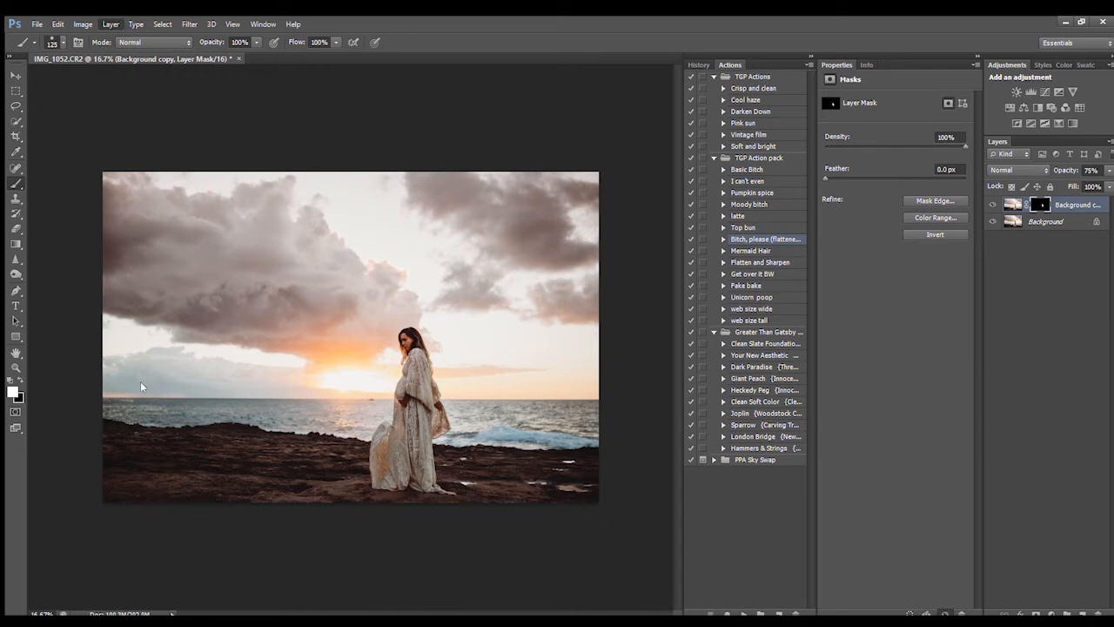
Step: Flatten the image, then set up a large brush with default black and white colours
left_click(143, 406)
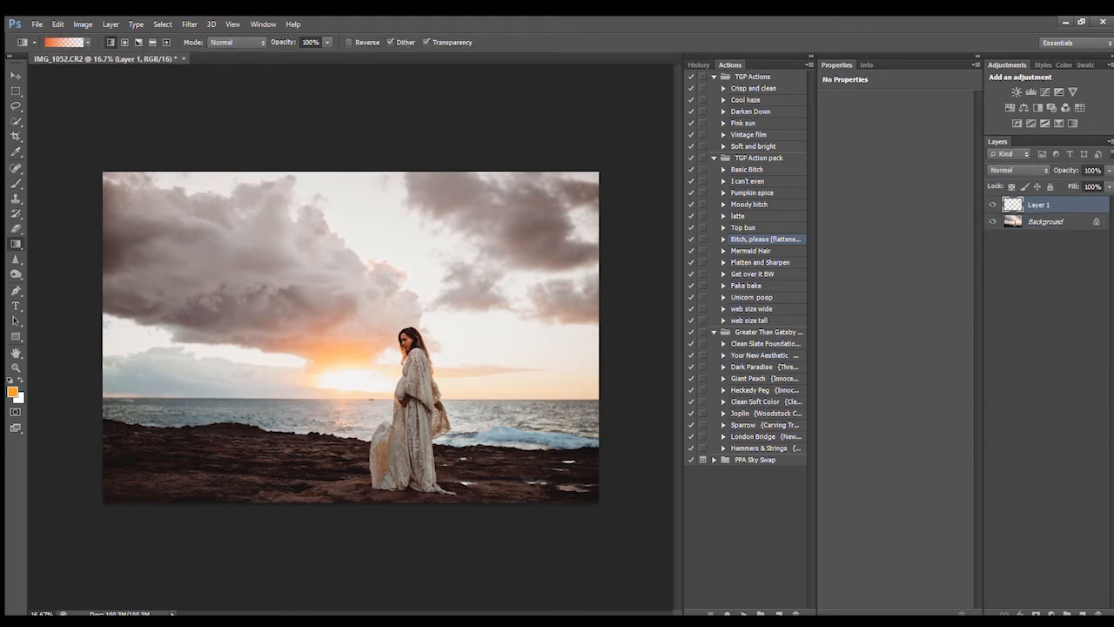
left_click(16, 183)
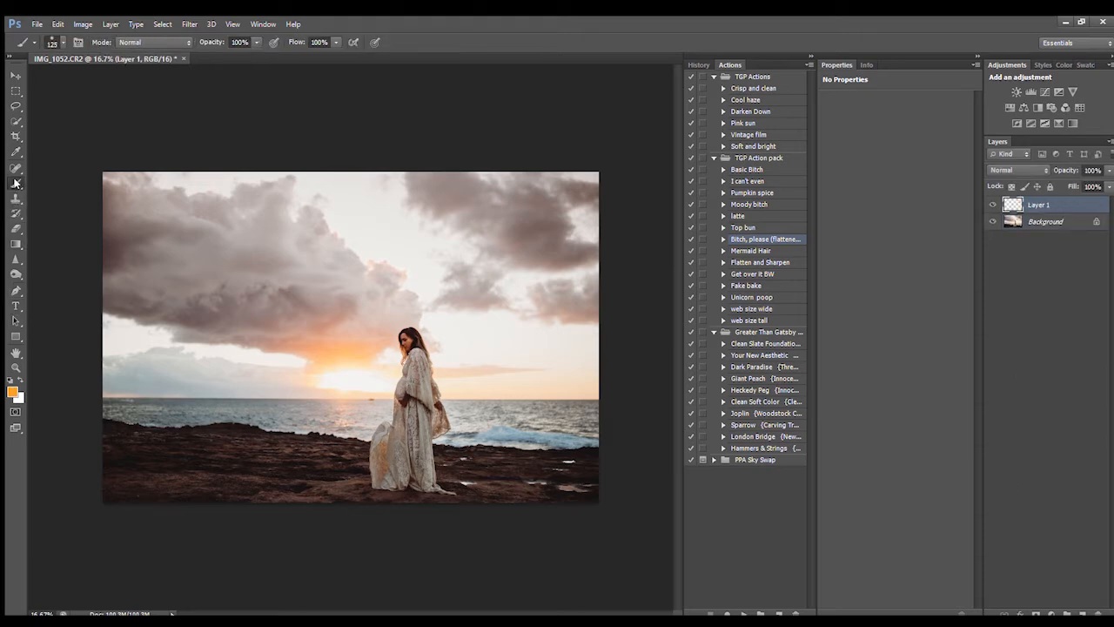
key("]")
key("]")
key("]")
key("]")
key("]")
key("]")
key("]")
key("]")
key("]")
key("]")
key("]")
key("]")
key("]")
key("]")
key("i")
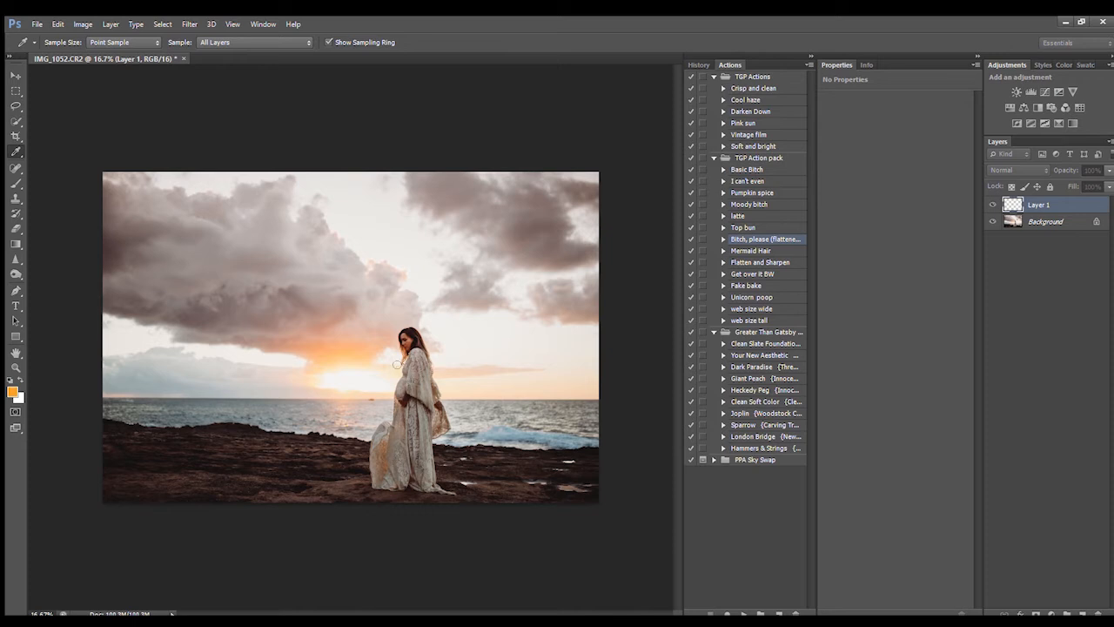
key("b")
key("d")
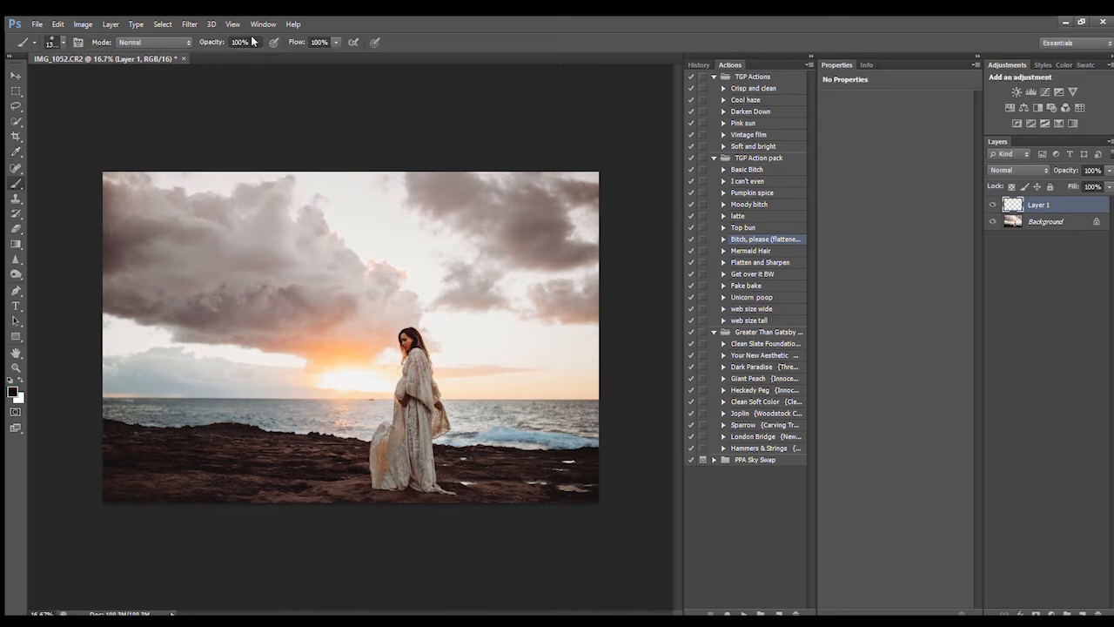
Step: Paint black over the upper and left sky on Layer 1 and blend it as Soft Light
mouse_move(142, 248)
left_mouse_down()
mouse_move(127, 308)
mouse_move(267, 211)
mouse_move(339, 211)
mouse_move(192, 344)
mouse_move(246, 339)
mouse_move(162, 379)
mouse_move(297, 402)
mouse_move(349, 397)
mouse_move(343, 317)
mouse_move(379, 260)
mouse_move(534, 231)
mouse_move(640, 246)
mouse_move(349, 266)
mouse_move(631, 309)
mouse_move(642, 408)
mouse_move(560, 382)
mouse_move(525, 400)
mouse_move(495, 329)
mouse_move(425, 268)
mouse_move(387, 370)
mouse_move(290, 382)
mouse_move(291, 394)
mouse_move(142, 386)
left_mouse_up()
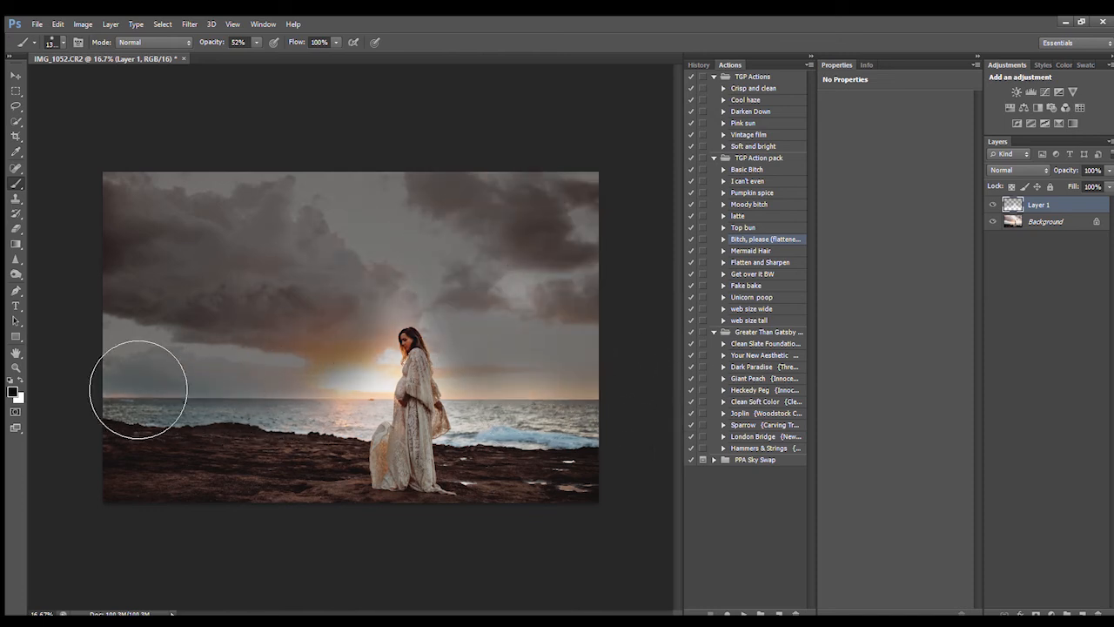
mouse_move(292, 363)
left_mouse_down()
mouse_move(202, 380)
mouse_move(154, 365)
mouse_move(213, 292)
mouse_move(194, 215)
mouse_move(404, 219)
mouse_move(607, 242)
mouse_move(611, 367)
mouse_move(634, 398)
left_mouse_up()
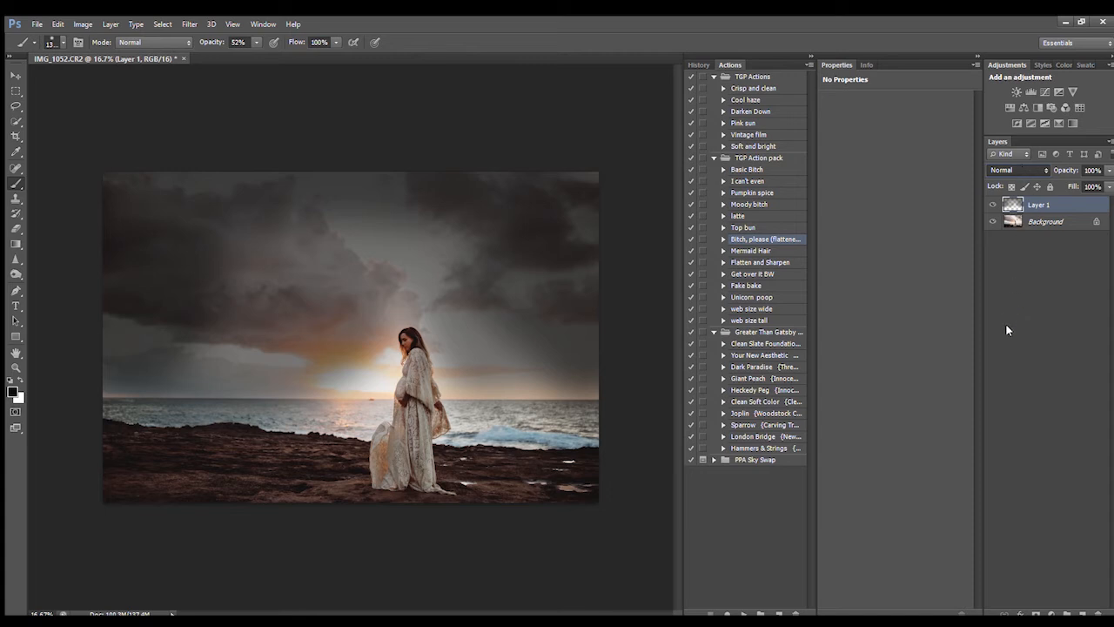
key("shift+alt+f")
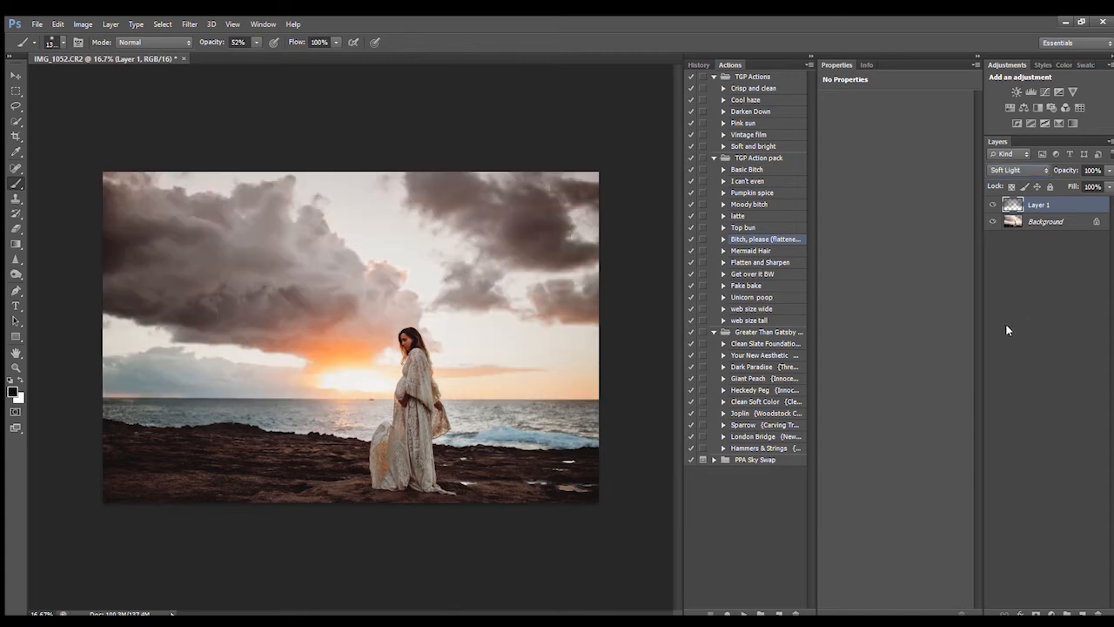
left_click(994, 205)
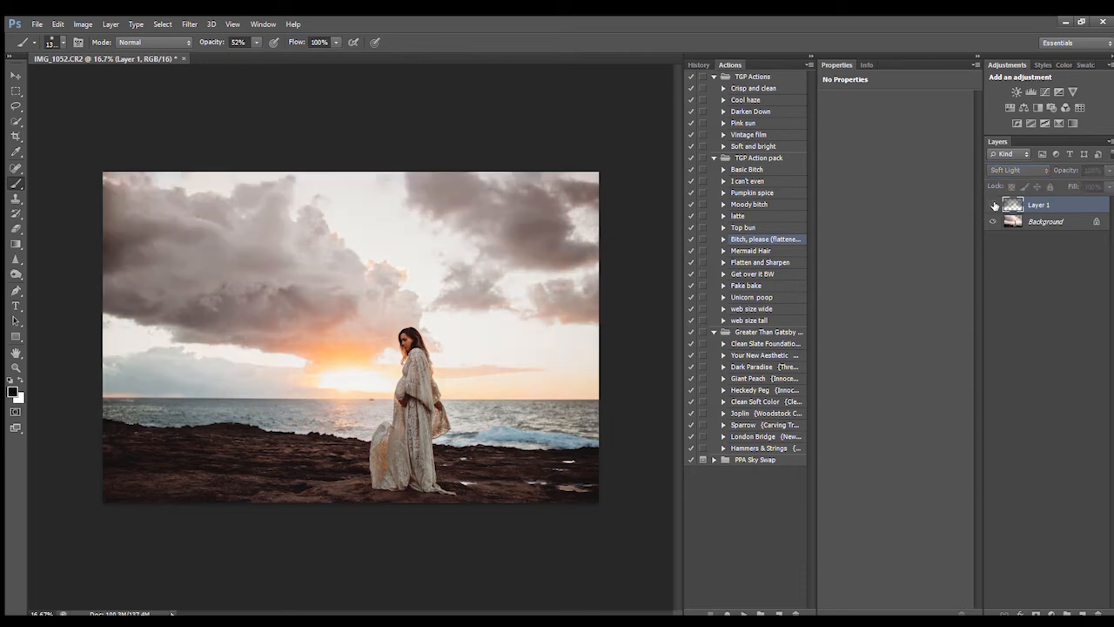
left_click(993, 205)
left_click(994, 205)
left_click(994, 204)
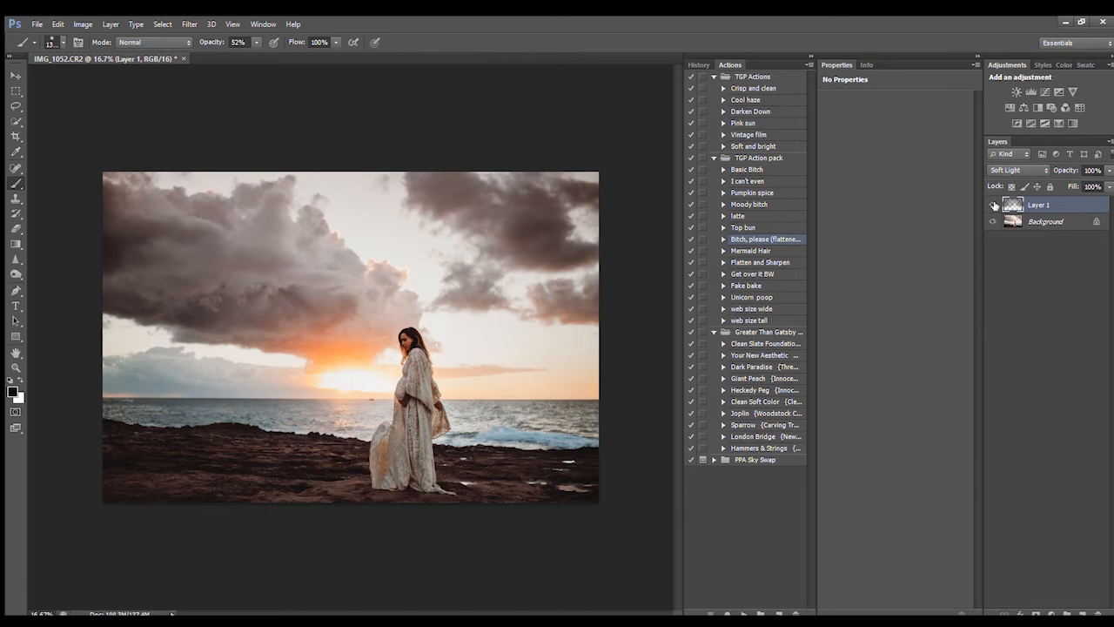
Step: Lower Layer 1's opacity to 51% and compare the sky darkening on and off
left_click(993, 205)
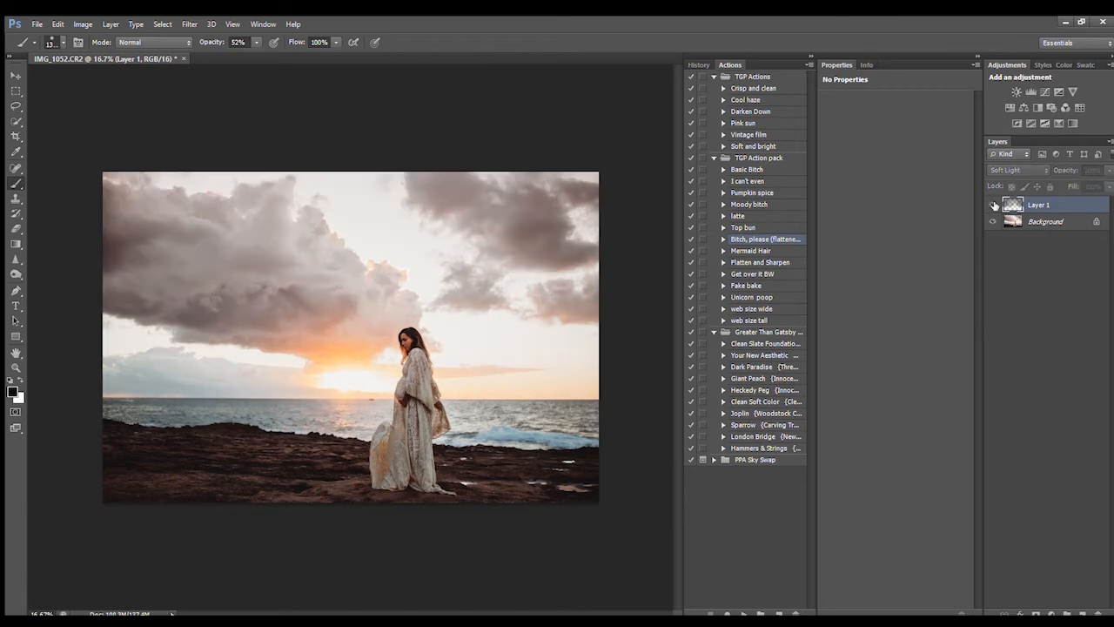
left_click(994, 205)
left_click(1108, 170)
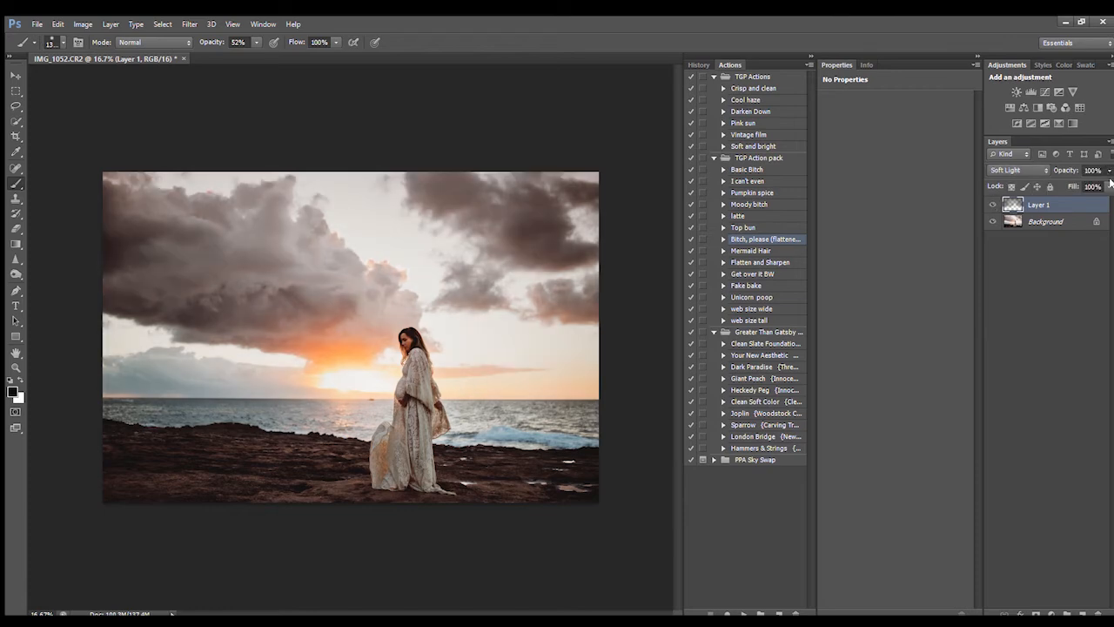
left_click_drag(1109, 182, 1078, 186)
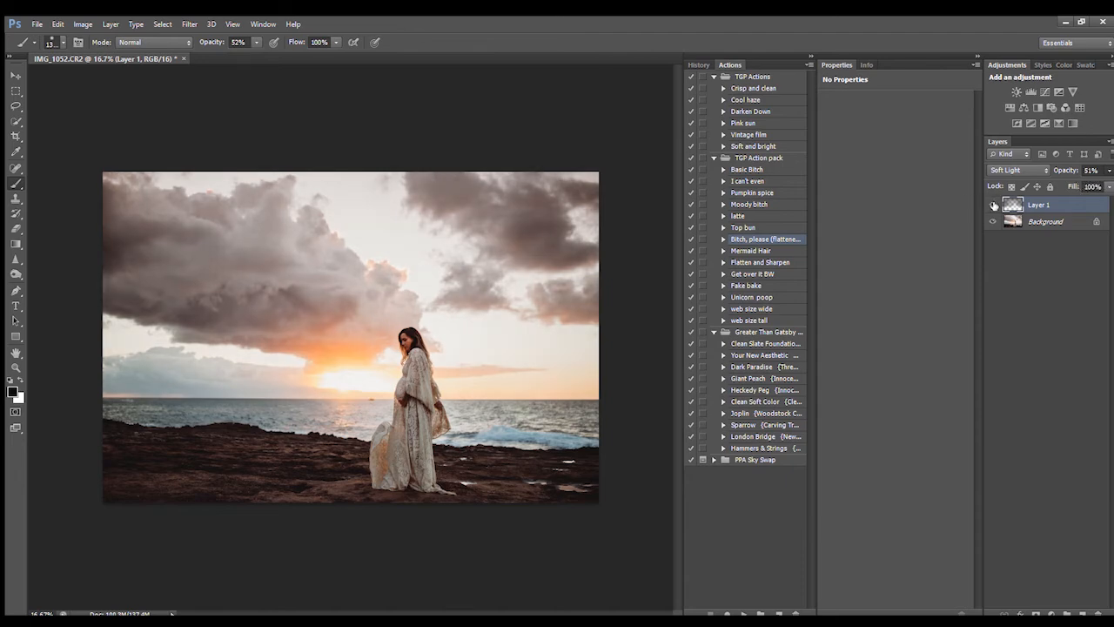
left_click(994, 204)
left_click(993, 204)
Step: Merge the darkened sky down and add a Curves point lifting midtones from 118 to 129
left_click(157, 402)
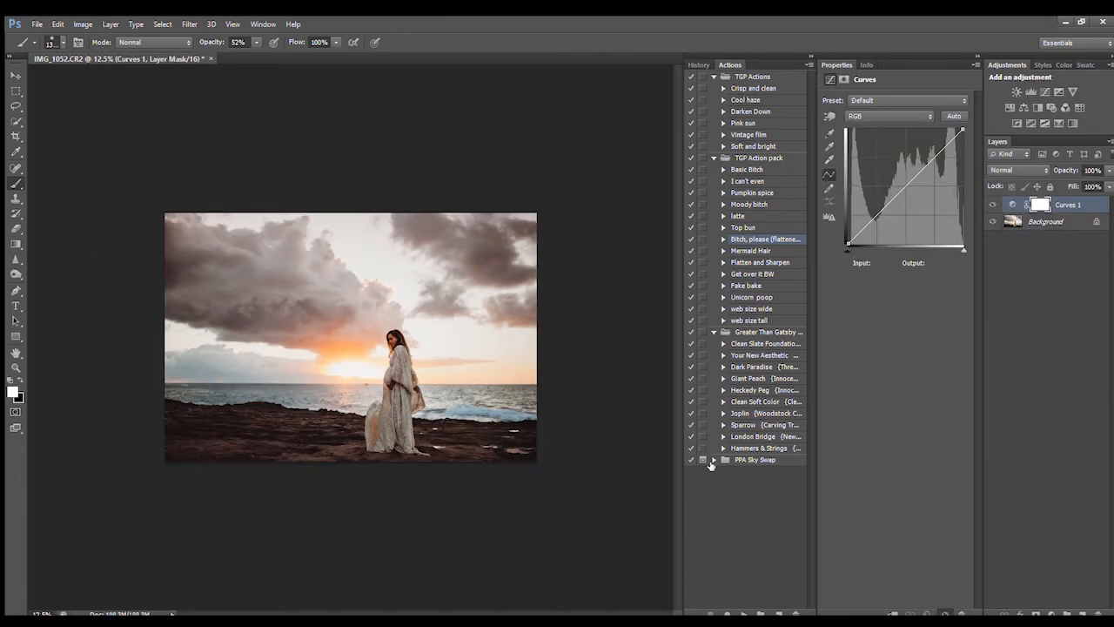
key("ctrl+plus")
key("ctrl+plus")
key("ctrl+plus")
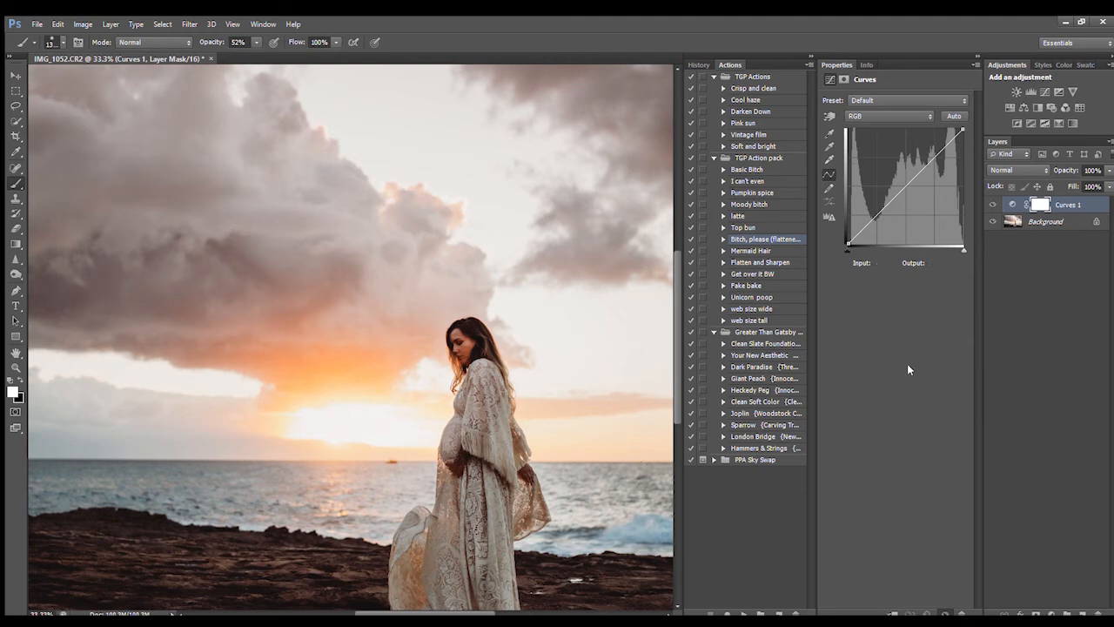
left_click(828, 115)
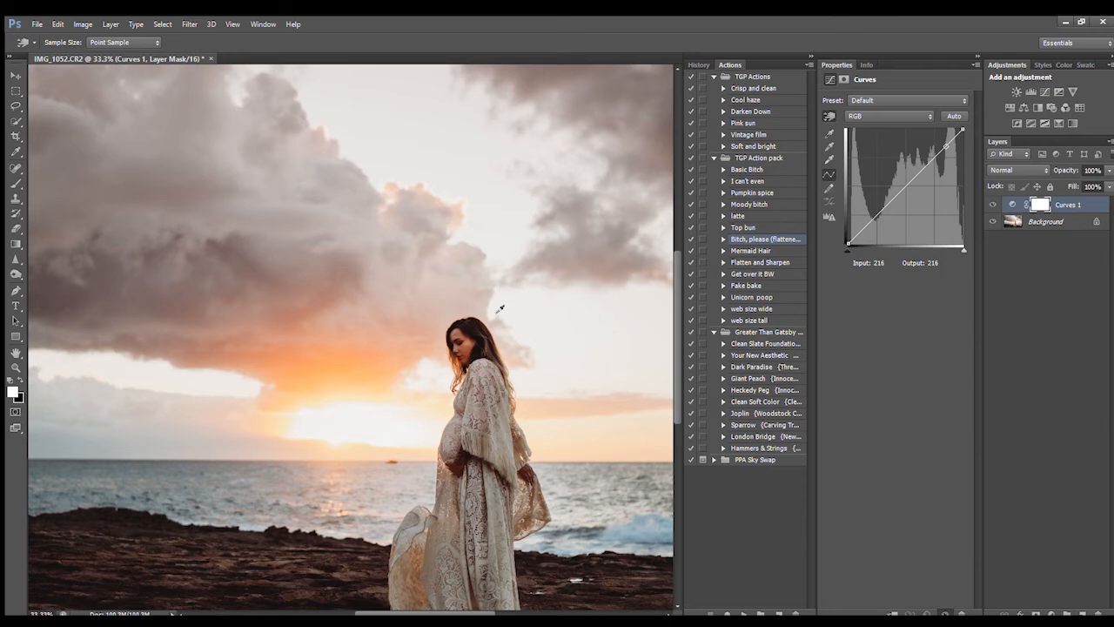
left_click(468, 348)
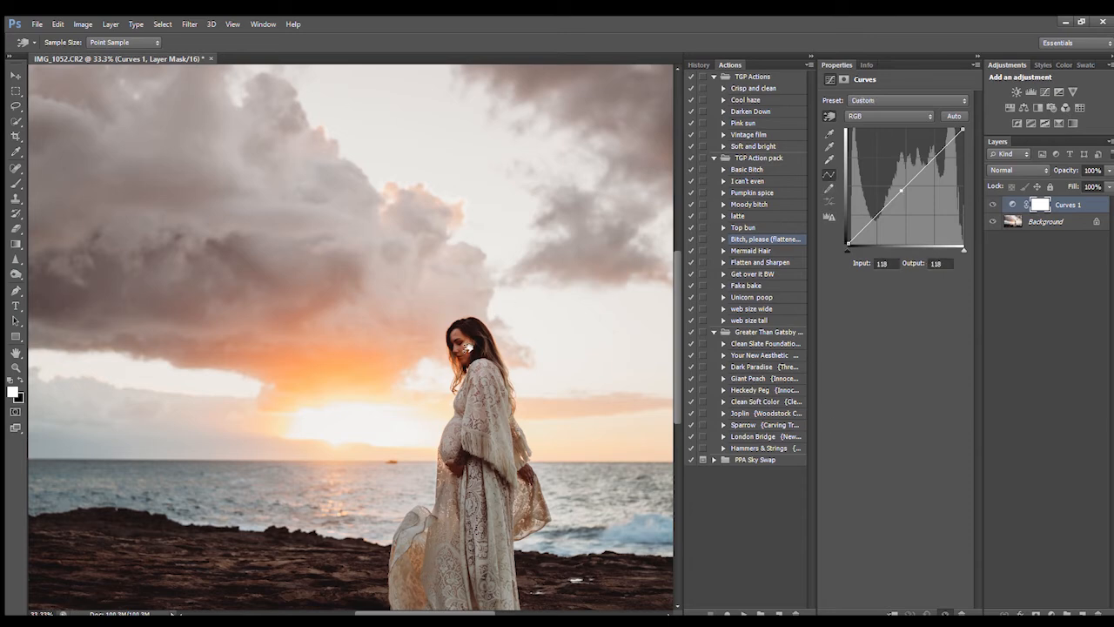
mouse_move(468, 348)
left_mouse_down()
mouse_move(471, 334)
mouse_move(469, 364)
mouse_move(469, 341)
left_mouse_up()
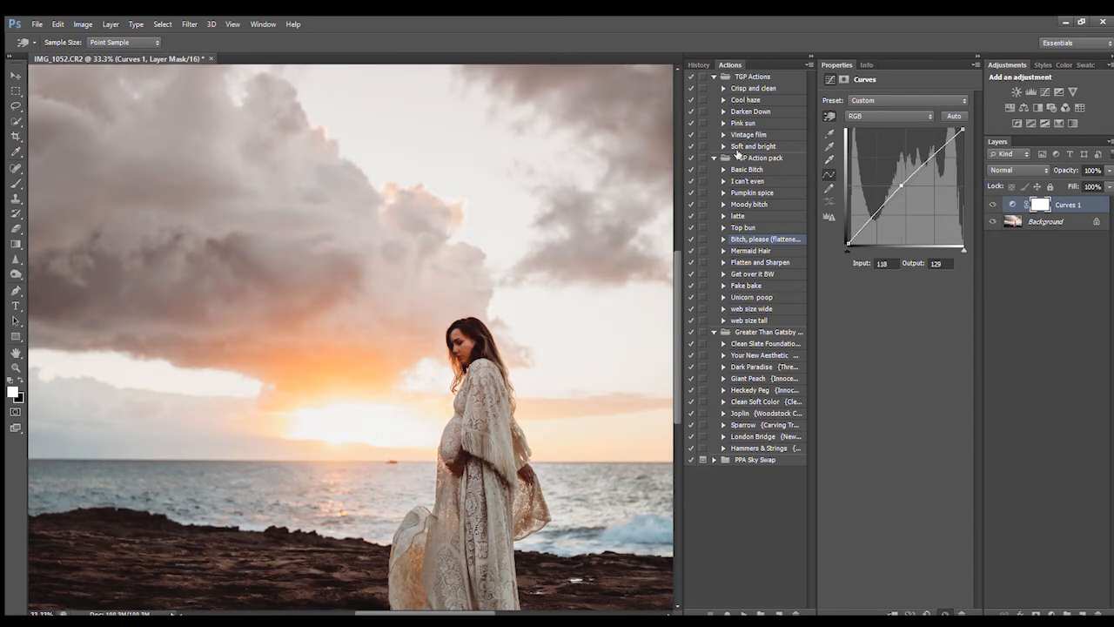
key("ctrl+minus")
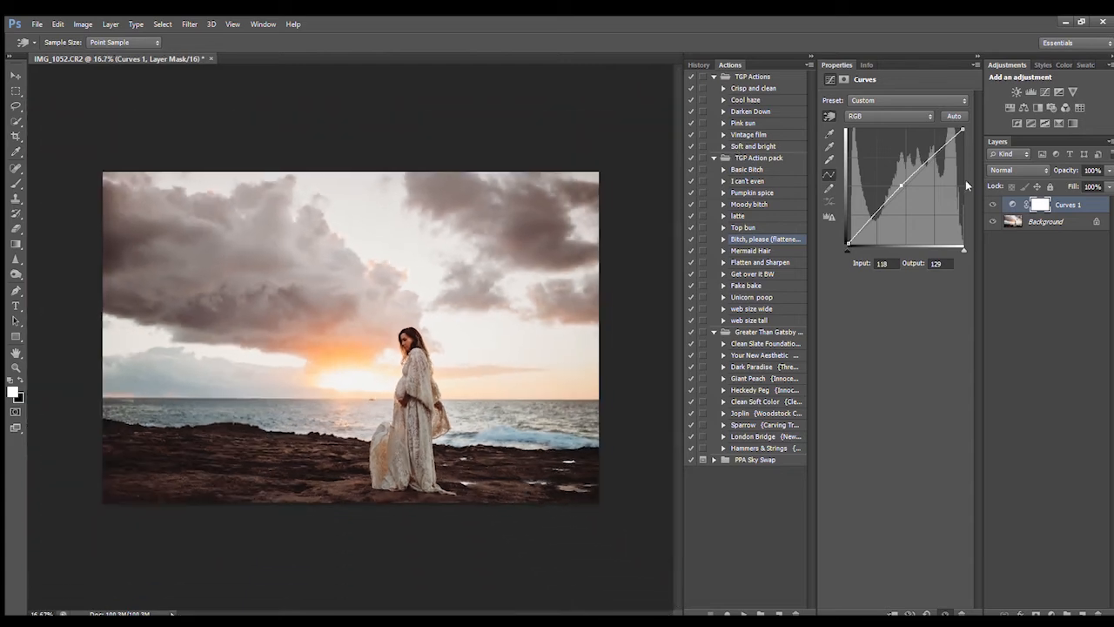
left_click(993, 205)
left_click(993, 204)
left_click(16, 244)
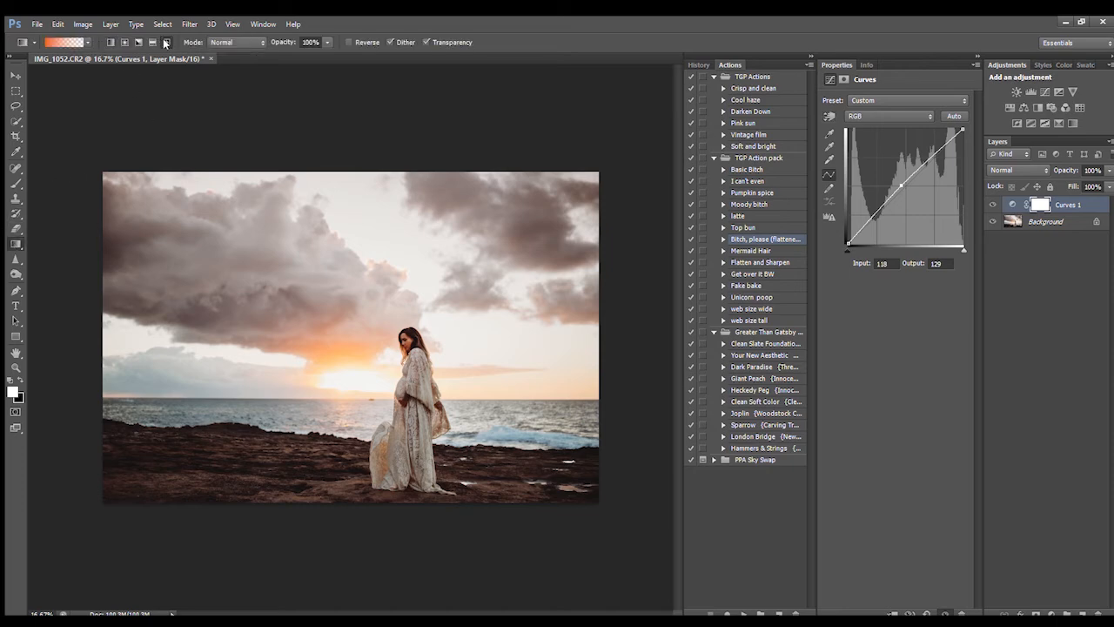
Step: On a new layer, drag an orange radial glow from the sun, blended Screen at 40% opacity
left_click(1081, 613)
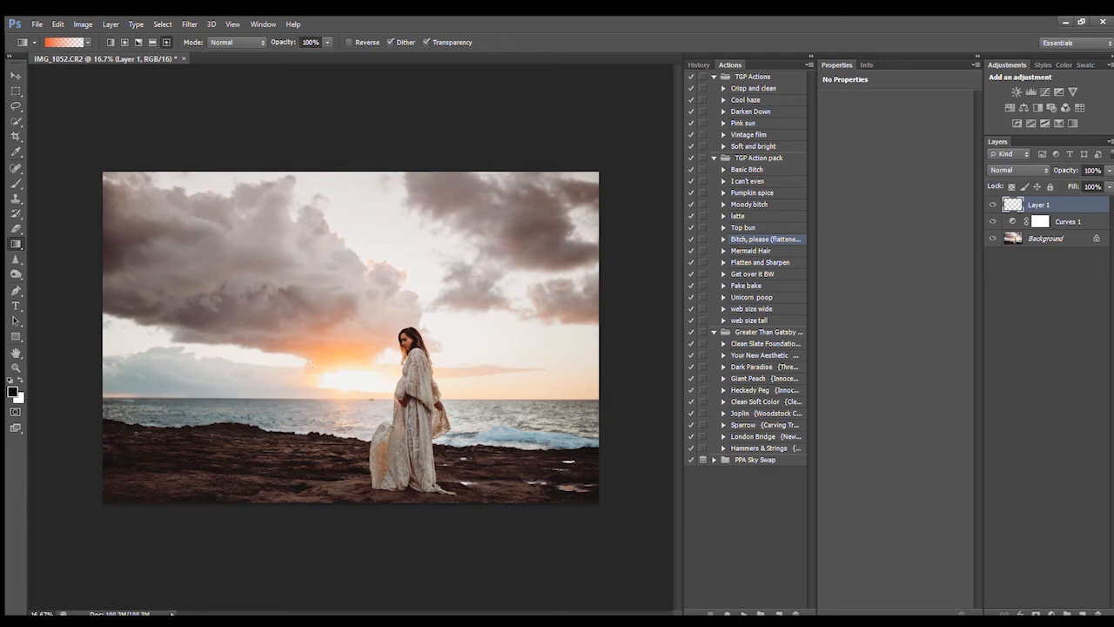
left_click_drag(342, 386, 367, 461)
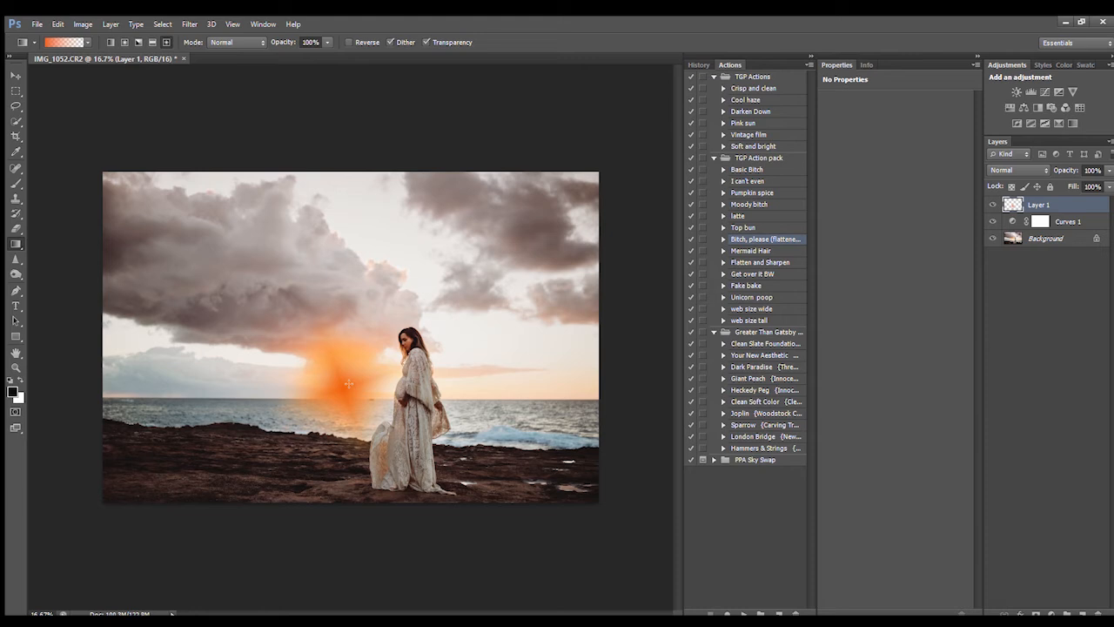
left_click_drag(348, 383, 421, 223)
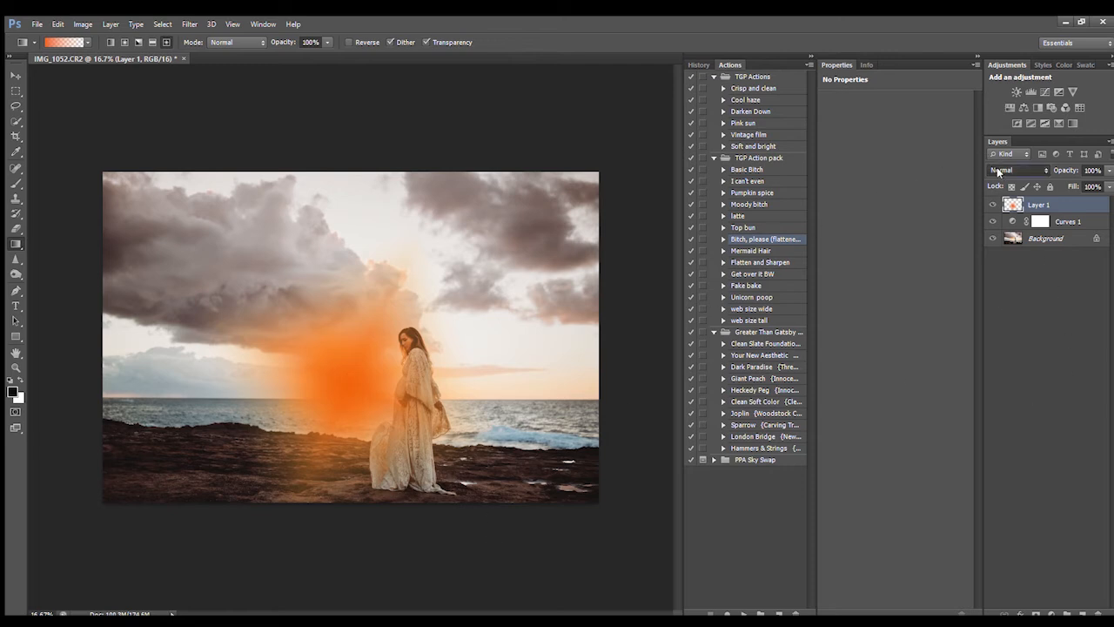
key("shift+alt+s")
left_click(1072, 182)
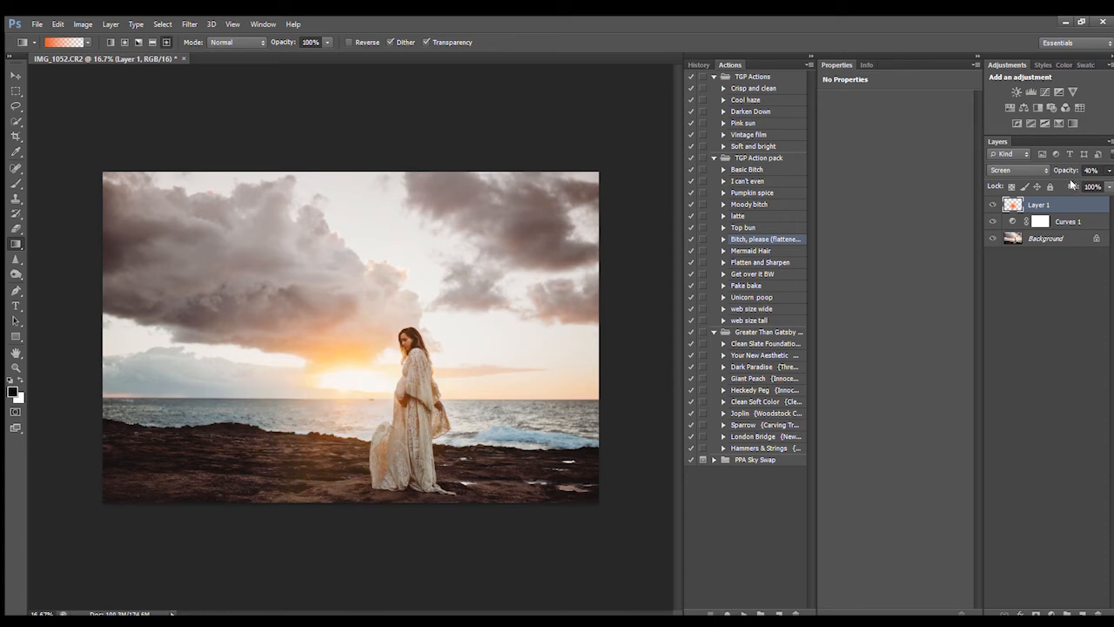
key("ctrl+plus")
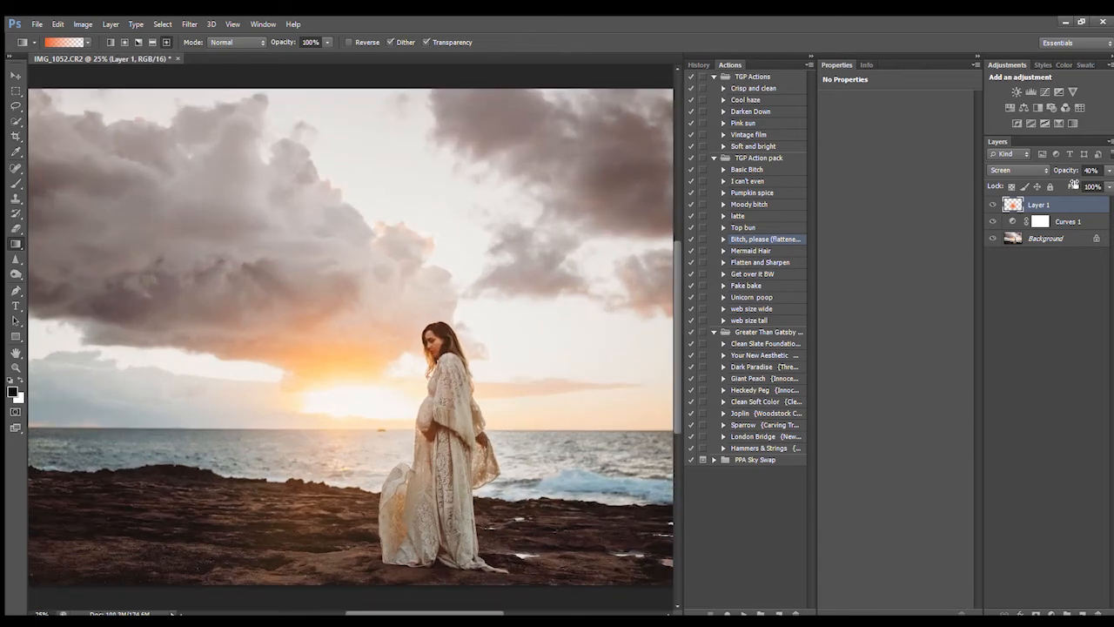
Step: Add a mask to the glow layer and paint it around the woman with 90 and 200 brushes
left_click(1036, 613)
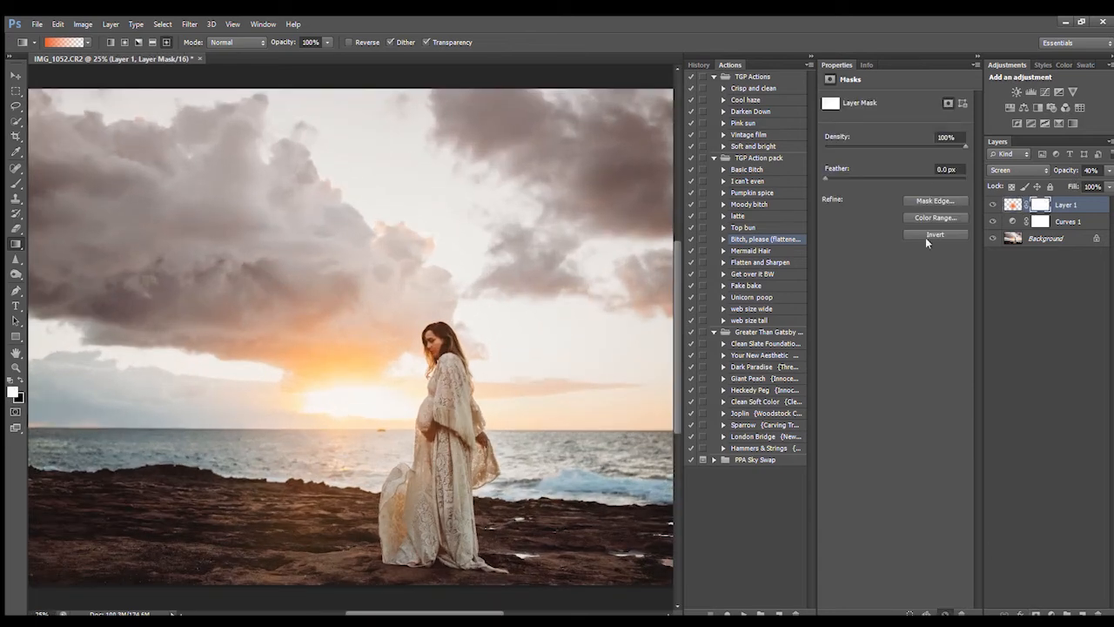
key("ctrl+plus")
key("ctrl+plus")
key("ctrl+plus")
left_click(16, 183)
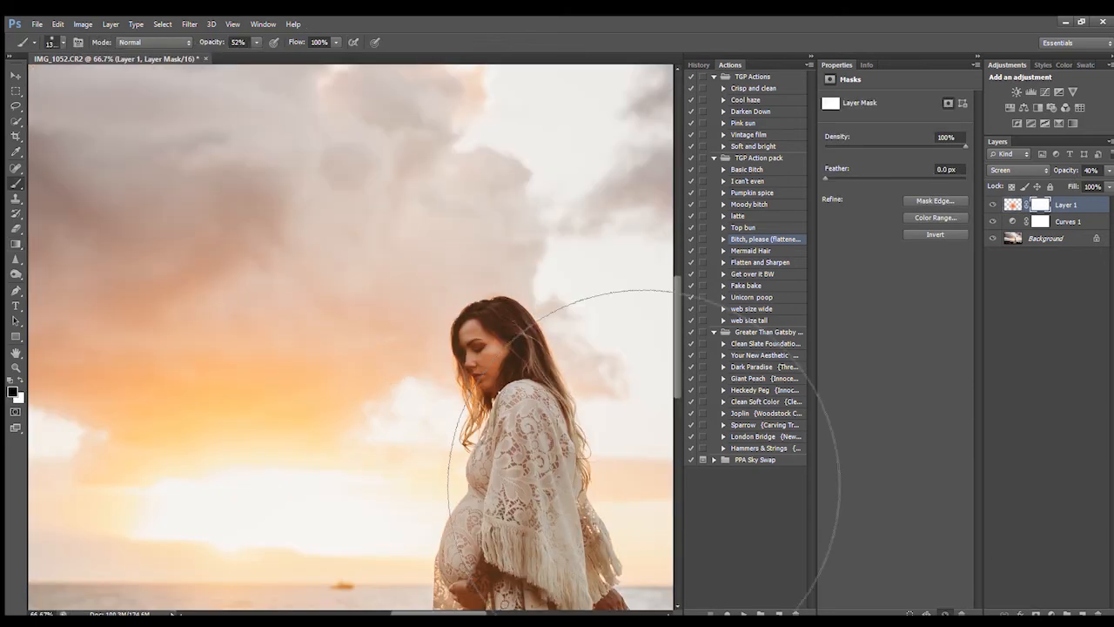
key("bracketleft")
key("bracketleft")
key("bracketleft")
key("bracketleft")
key("bracketleft")
key("bracketleft")
key("bracketleft")
key("bracketleft")
key("bracketleft")
key("bracketleft")
key("bracketleft")
key("bracketleft")
key("bracketleft")
key("bracketleft")
key("bracketleft")
key("bracketleft")
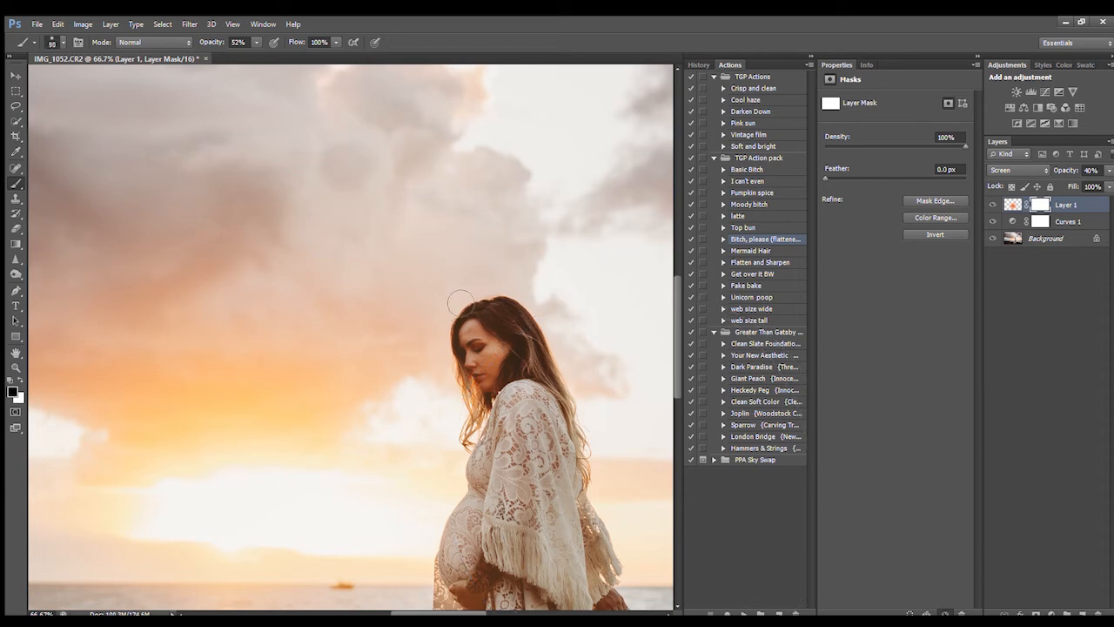
key("ctrl+minus")
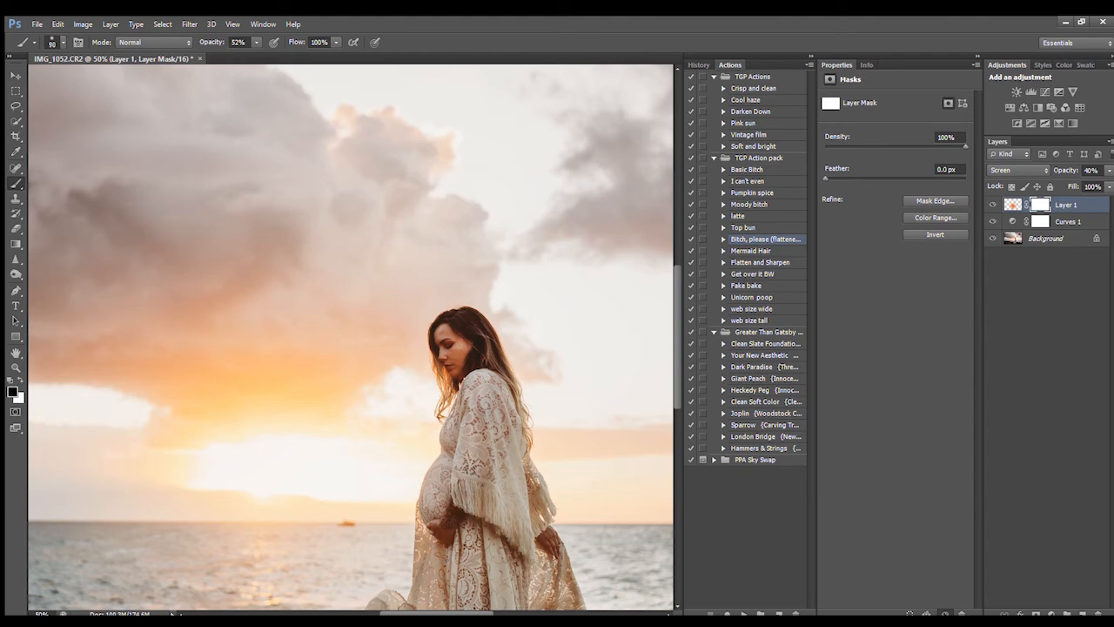
key("ctrl+minus")
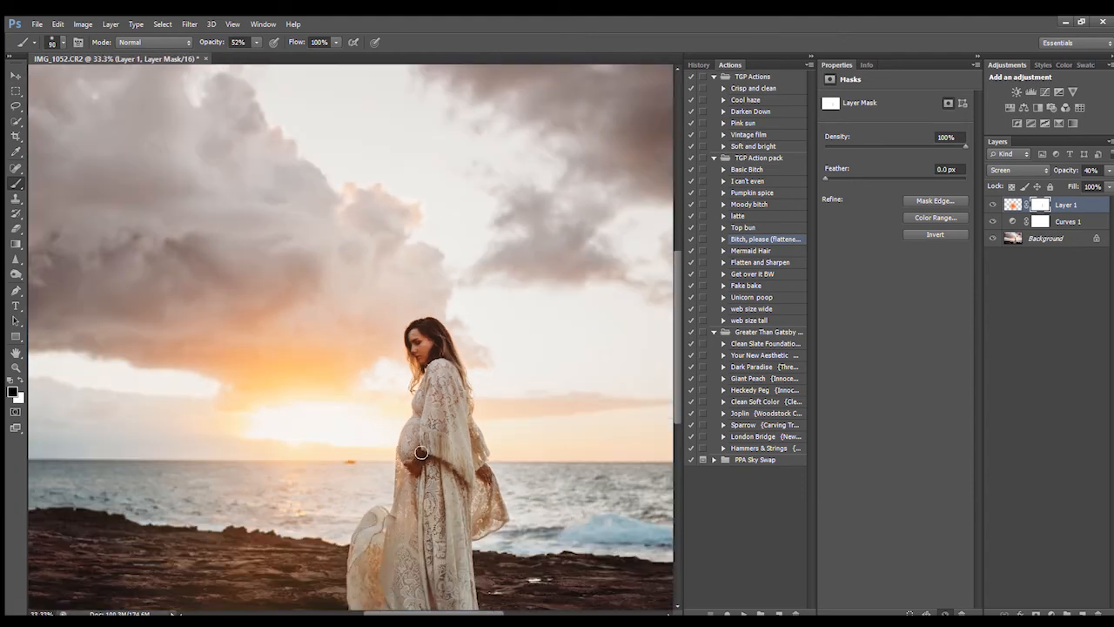
key("bracketright")
key("bracketright")
key("bracketright")
key("bracketright")
key("bracketright")
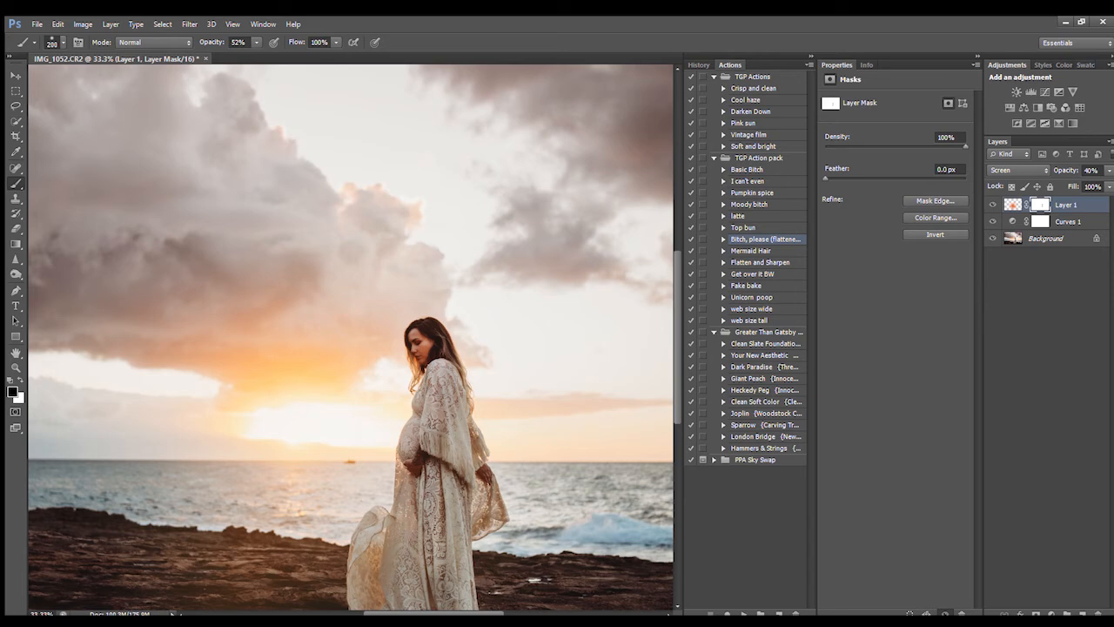
key("ctrl+minus")
key("ctrl+minus")
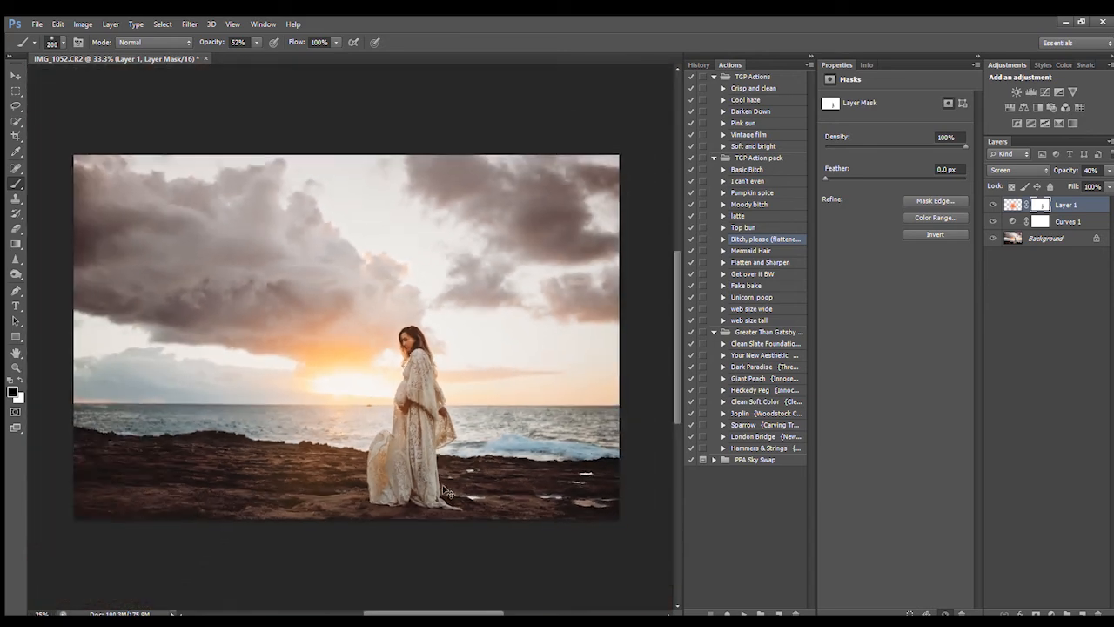
Step: Toggle the glow layer's visibility to compare the sun glow before and after
left_click(992, 204)
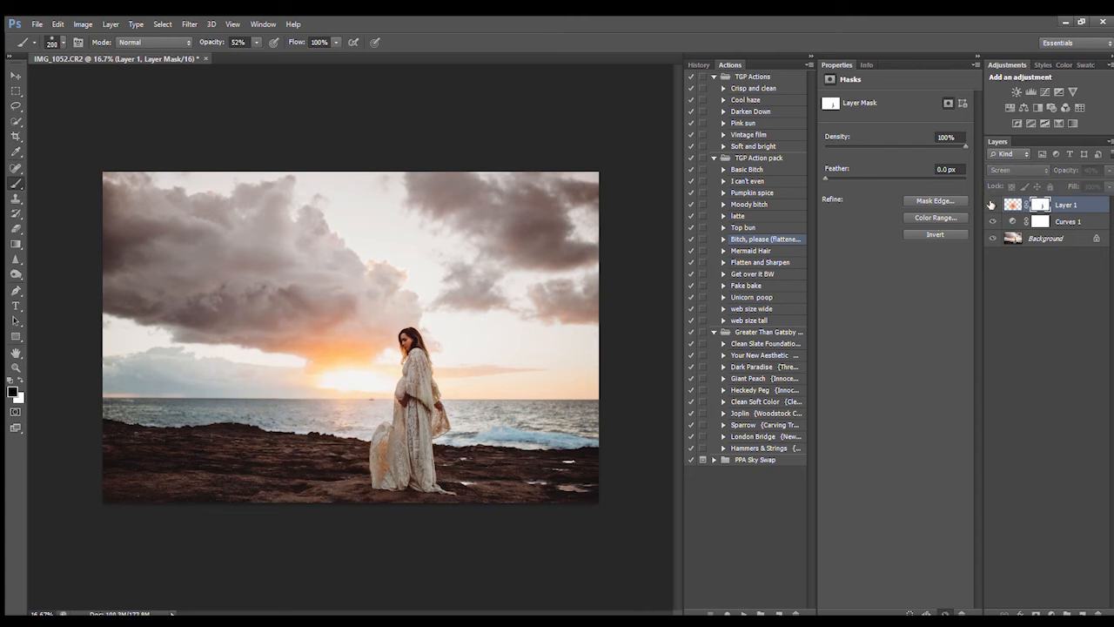
left_click(993, 203)
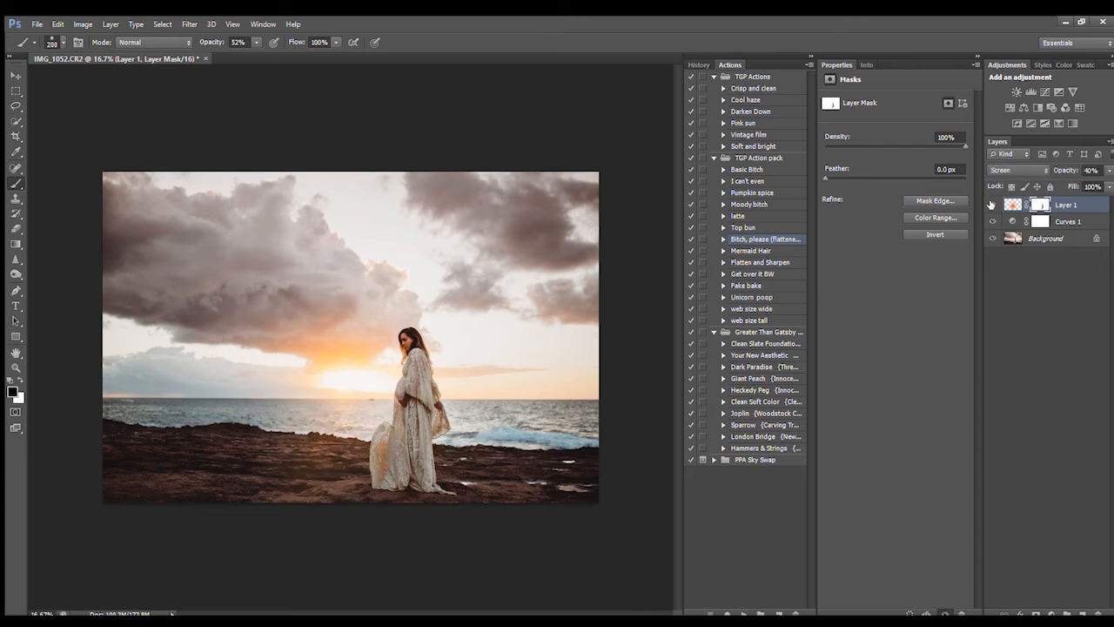
left_click(992, 204)
left_click(992, 204)
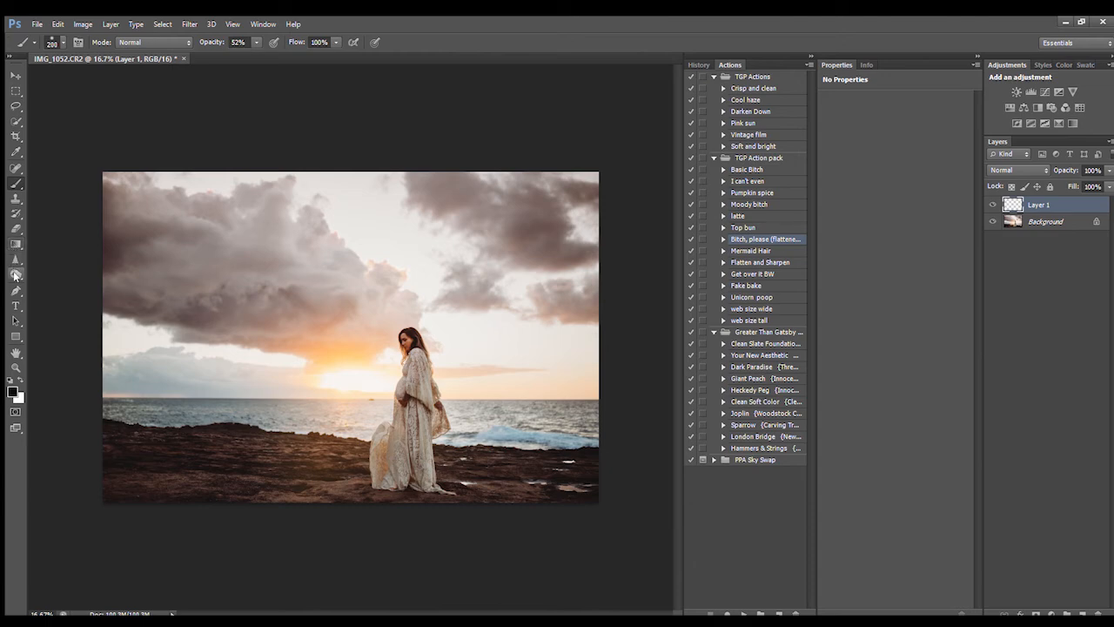
Step: Paint magenta over the upper-left, middle and right clouds with a 500 brush
left_click(15, 152)
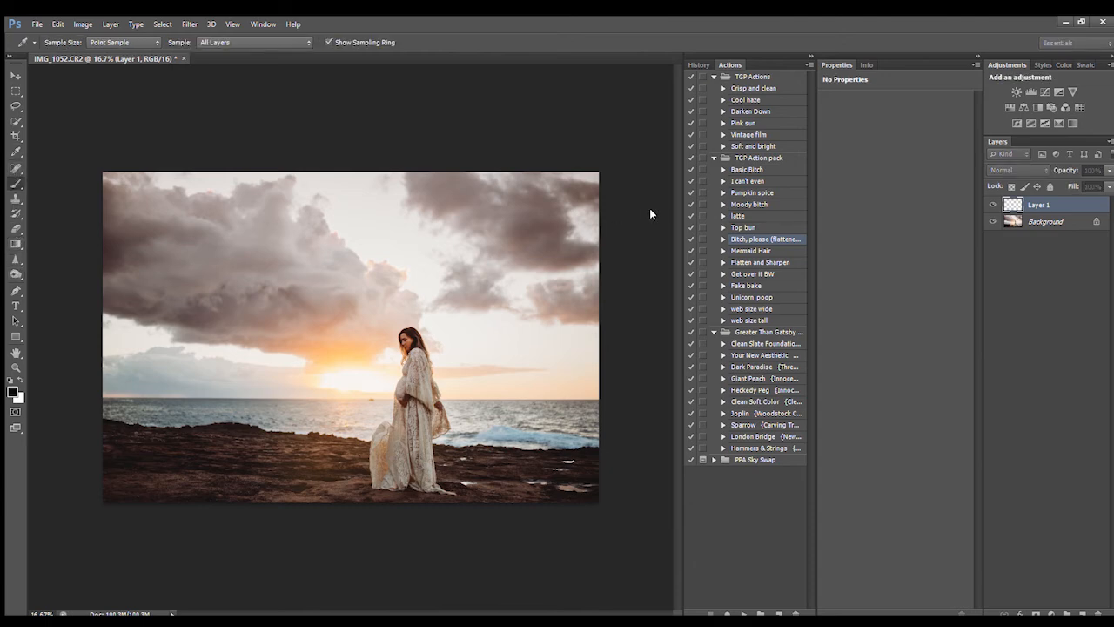
left_click(650, 210)
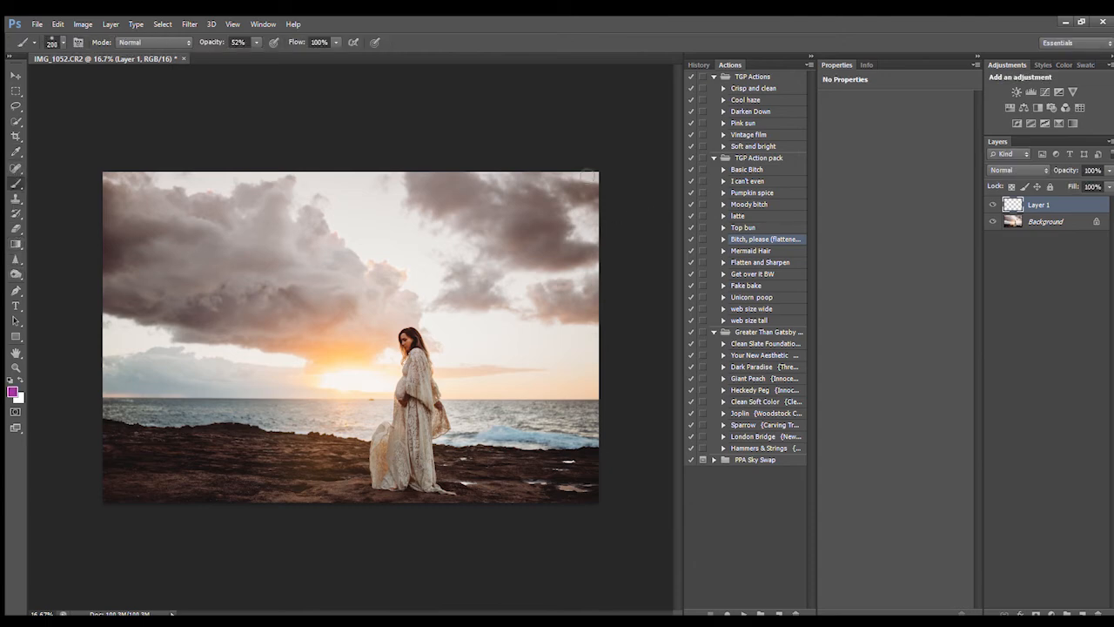
key("bracketright")
key("bracketright")
key("bracketright")
mouse_move(137, 286)
left_mouse_down()
mouse_move(205, 309)
mouse_move(131, 323)
mouse_move(259, 308)
mouse_move(230, 267)
mouse_move(262, 237)
mouse_move(228, 219)
mouse_move(280, 268)
mouse_move(288, 320)
mouse_move(315, 344)
mouse_move(371, 362)
mouse_move(409, 296)
left_mouse_up()
mouse_move(475, 320)
left_mouse_down()
mouse_move(427, 200)
mouse_move(602, 218)
mouse_move(629, 340)
mouse_move(531, 339)
left_mouse_up()
mouse_move(368, 209)
left_mouse_down()
mouse_move(286, 229)
mouse_move(361, 230)
left_mouse_up()
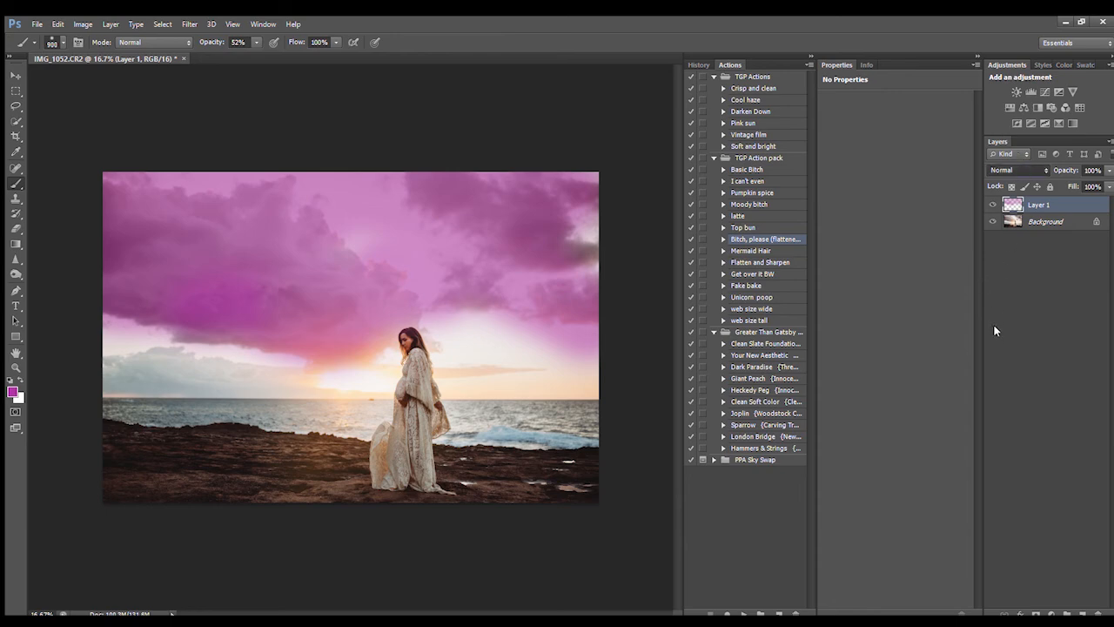
Step: Blend the magenta tint as Soft Light at 26% opacity, compare it, then add an empty layer
key("shift+alt+f")
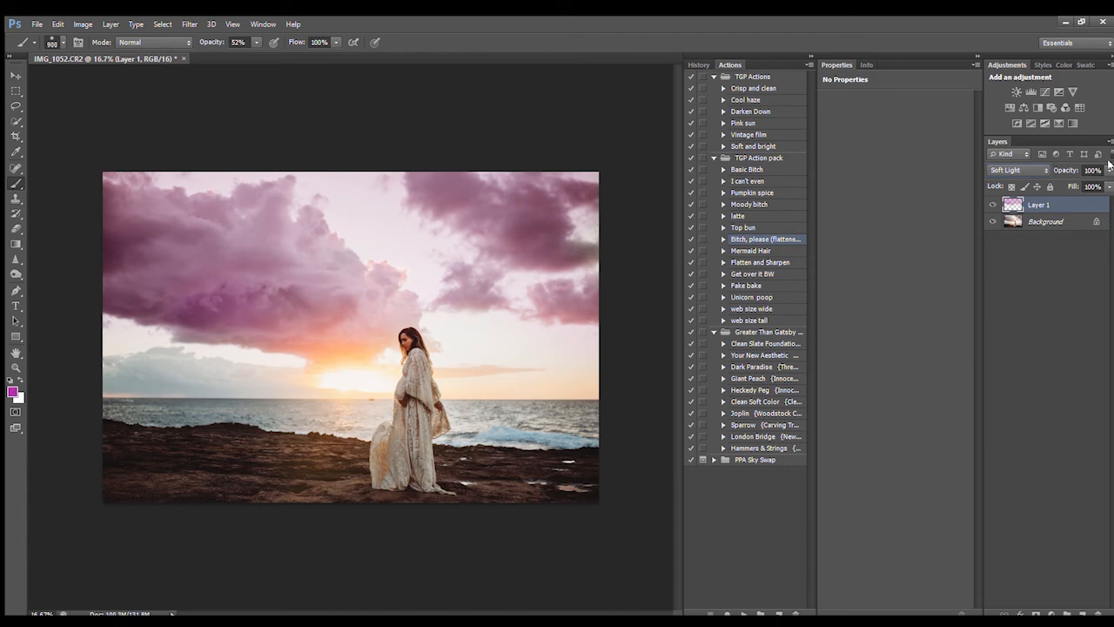
left_click_drag(1106, 184, 1064, 187)
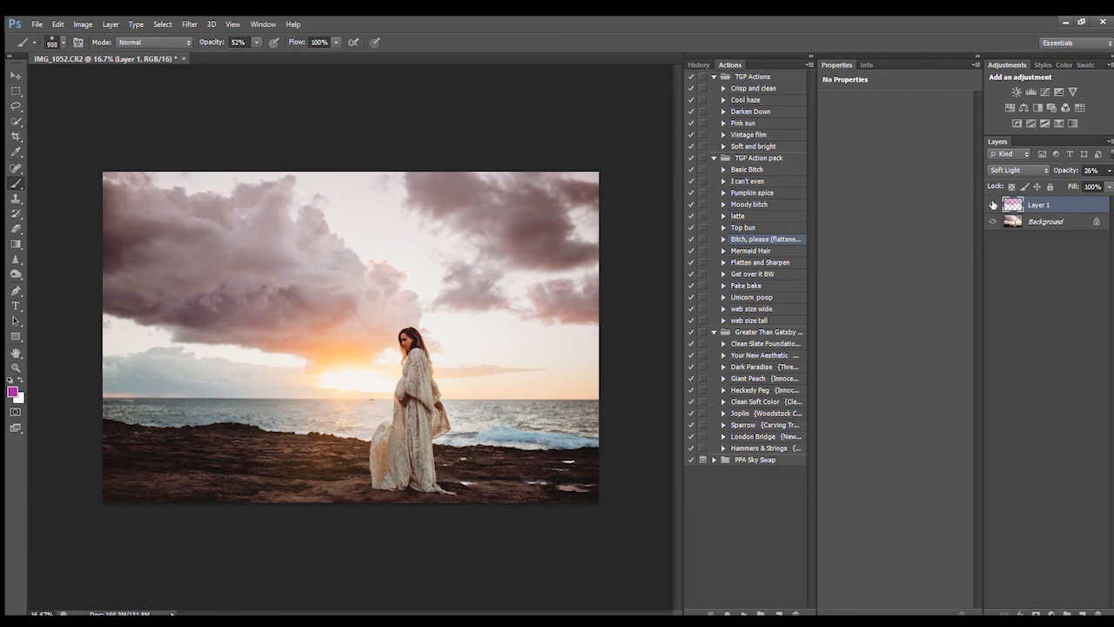
left_click(993, 205)
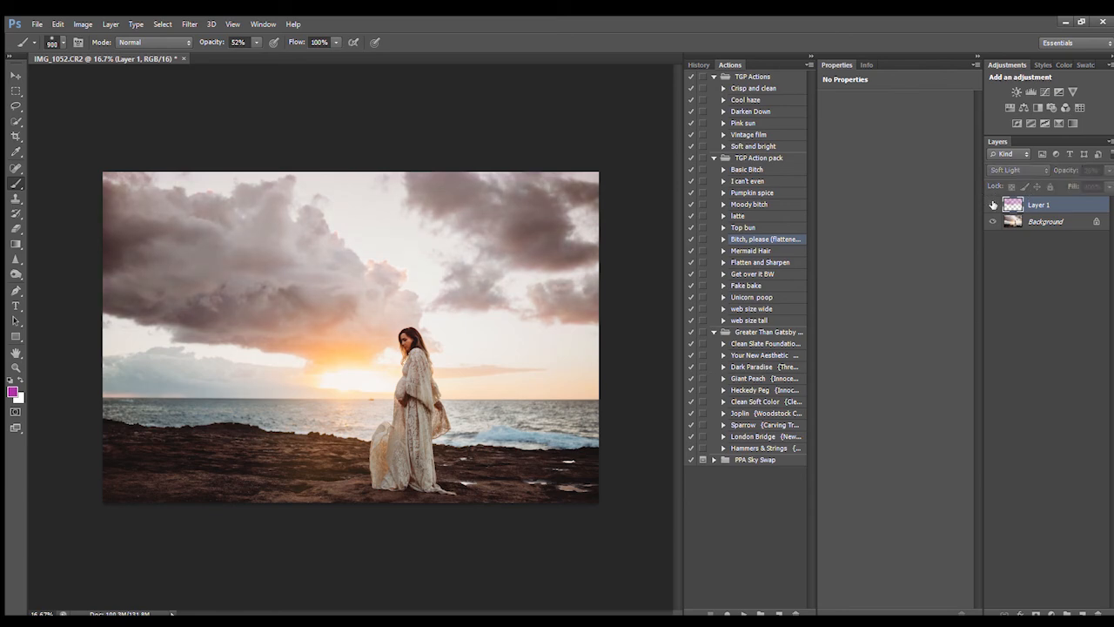
left_click(993, 204)
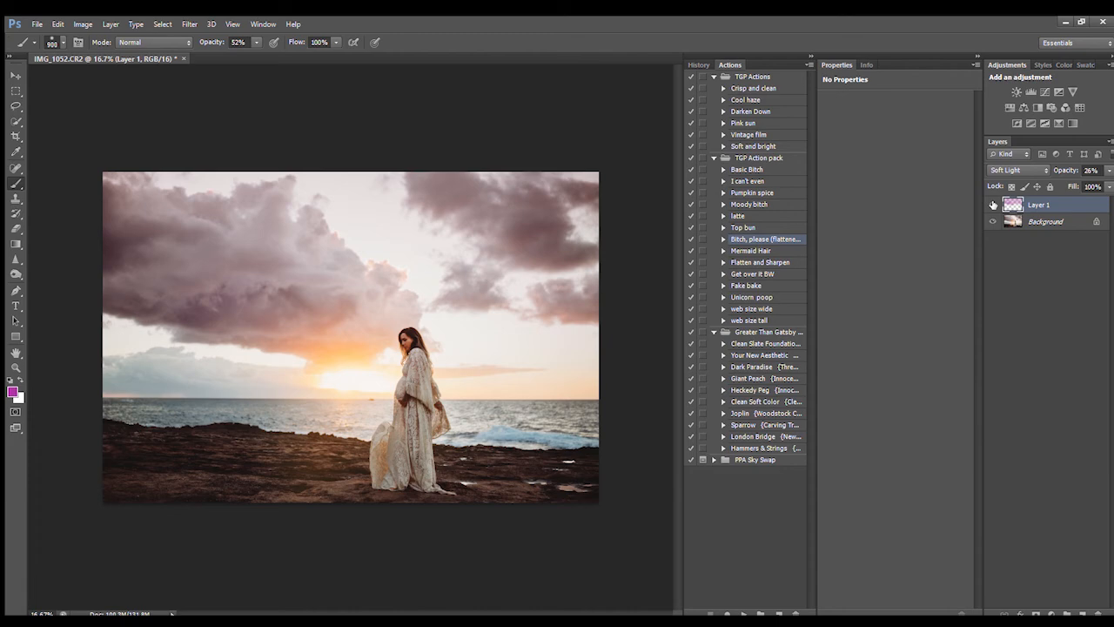
left_click(1083, 615)
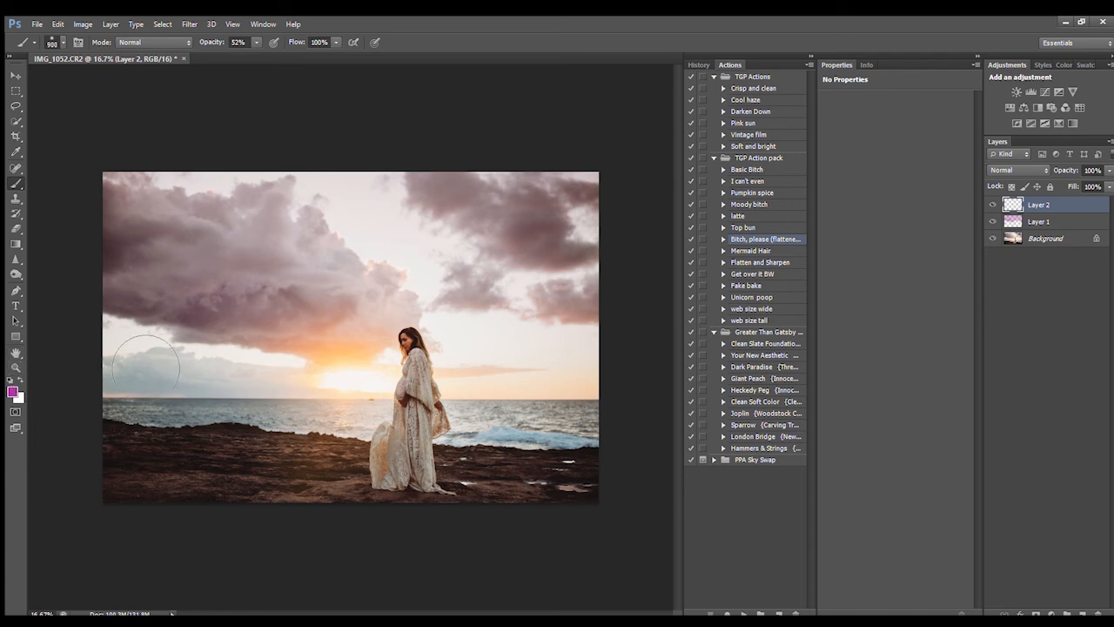
Step: Sample peach from the sunset and paint it along the sun and left horizon sky
left_click(324, 368, "alt")
left_click(319, 394)
mouse_move(319, 394)
left_mouse_down()
mouse_move(236, 374)
mouse_move(131, 383)
mouse_move(226, 378)
mouse_move(246, 395)
left_mouse_up()
key("bracketleft")
key("bracketleft")
key("bracketleft")
key("bracketleft")
key("bracketleft")
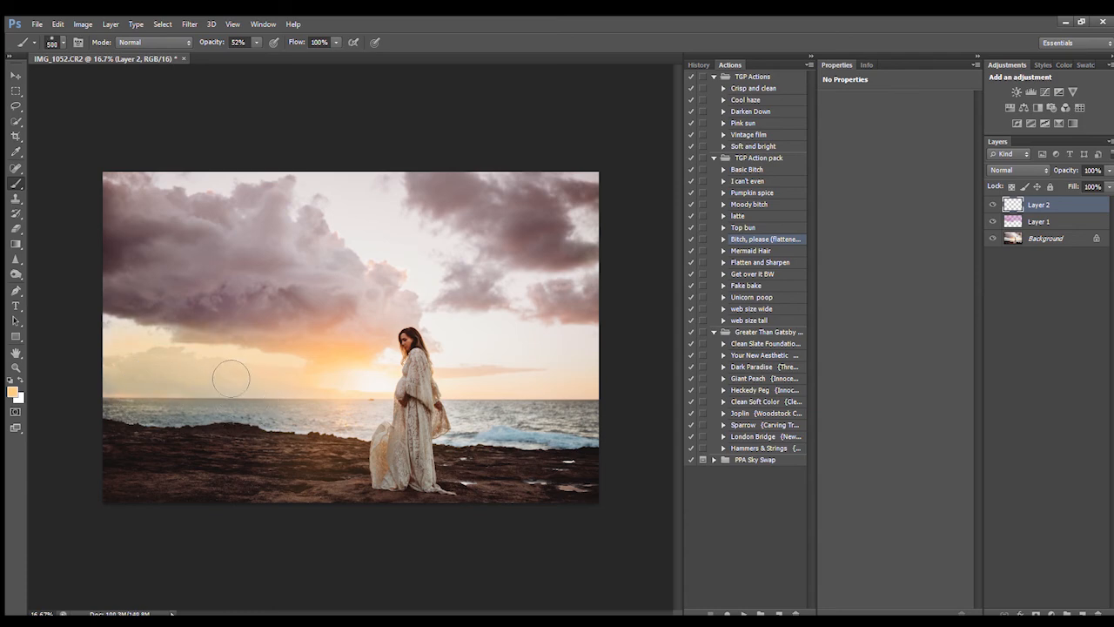
mouse_move(230, 392)
left_mouse_down()
mouse_move(115, 389)
mouse_move(245, 396)
mouse_move(183, 380)
mouse_move(212, 372)
mouse_move(157, 370)
mouse_move(341, 391)
mouse_move(644, 388)
mouse_move(508, 387)
mouse_move(591, 353)
mouse_move(601, 331)
mouse_move(467, 318)
mouse_move(597, 326)
mouse_move(335, 347)
mouse_move(349, 349)
mouse_move(121, 312)
mouse_move(195, 341)
mouse_move(114, 336)
left_mouse_up()
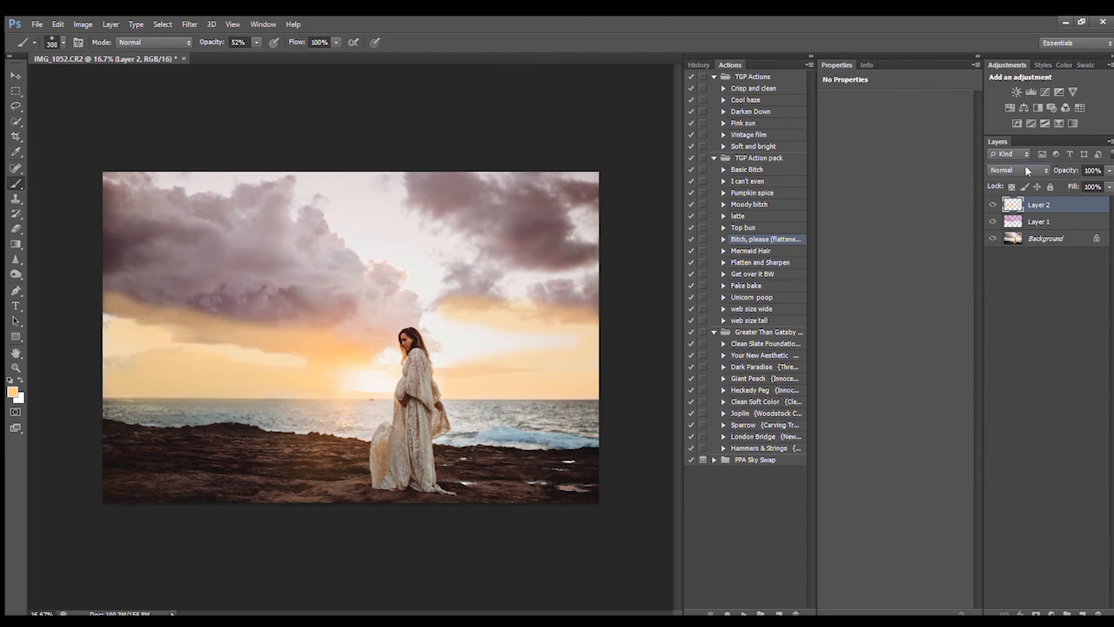
Step: Blend the peach layer as Soft Light at 55% opacity and compare it on and off
left_click(1020, 329)
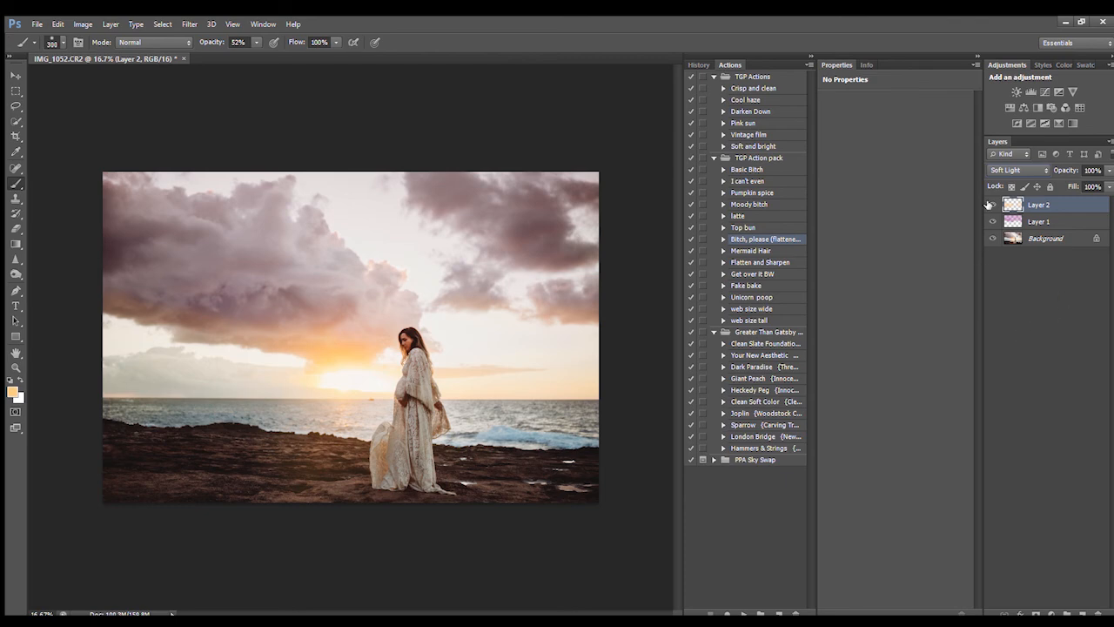
left_click_drag(1109, 171, 1080, 178)
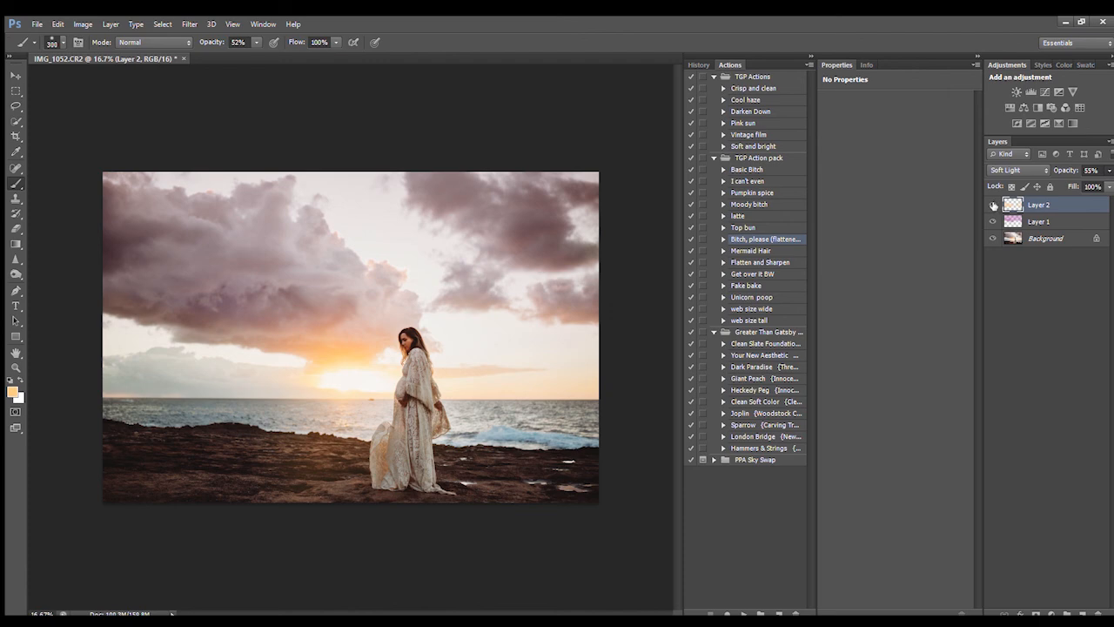
left_click(993, 205)
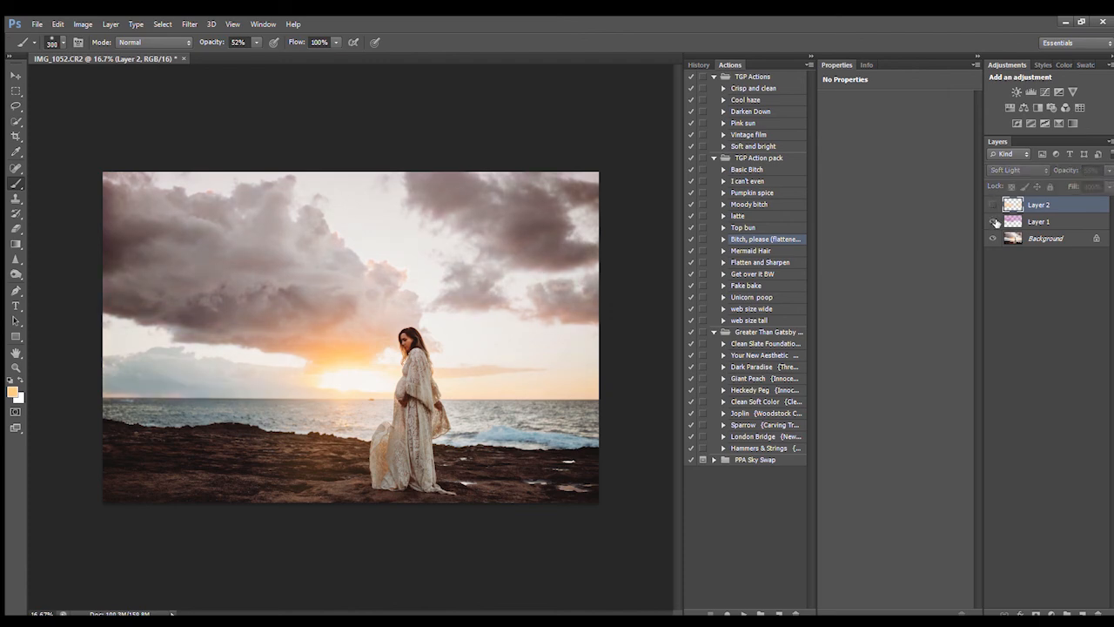
left_click(993, 205)
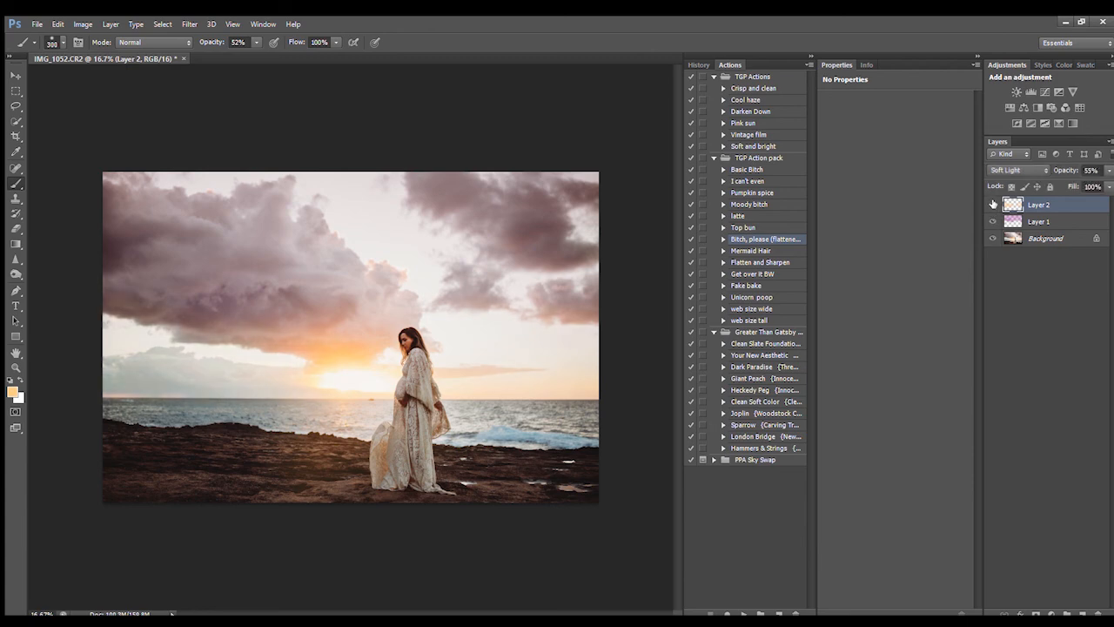